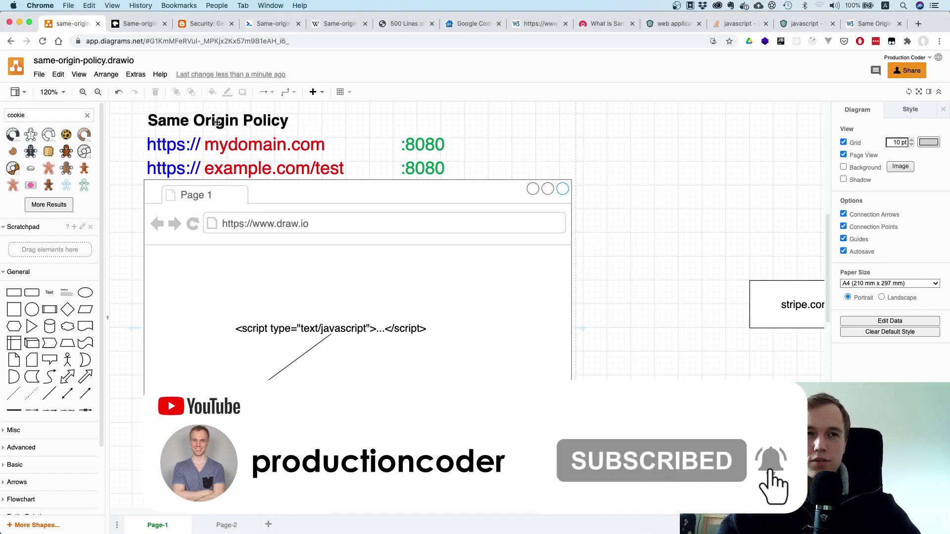
Highlight the word 'Origin' in the Same Origin Policy title, then finish editing
{"action": "double_click", "coordinate": [217, 122]}
{"action": "double_click", "coordinate": [217, 123]}
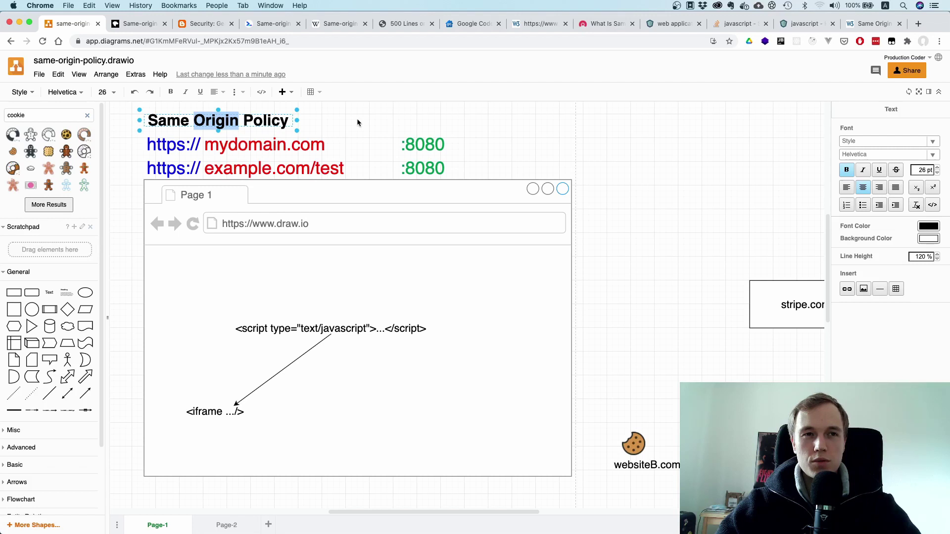
{"action": "left_click", "coordinate": [125, 146]}
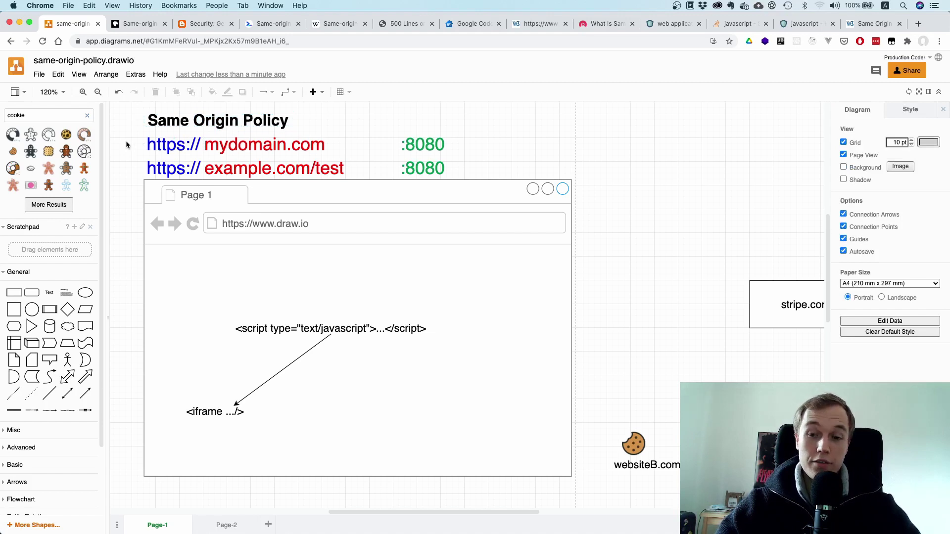
{"action": "left_click", "coordinate": [175, 146]}
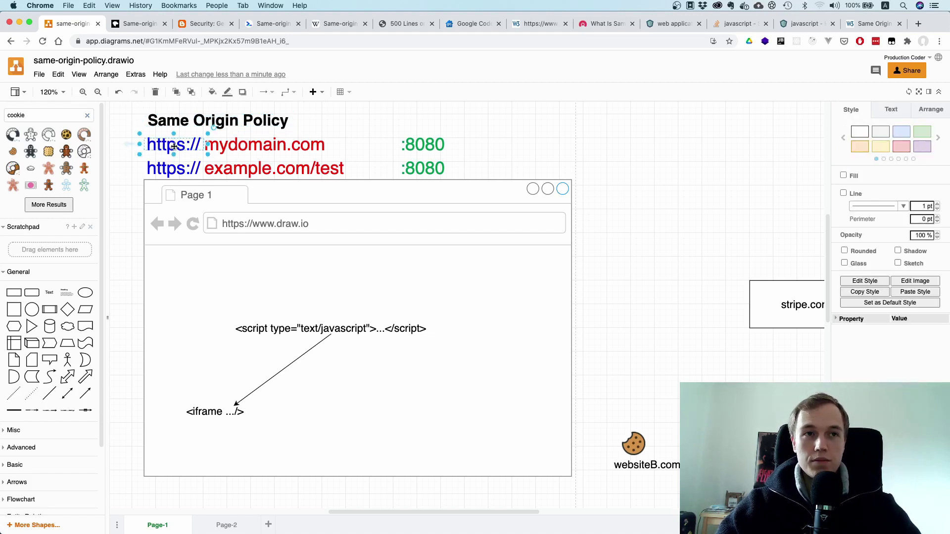
{"action": "double_click", "coordinate": [174, 147]}
{"action": "double_click", "coordinate": [313, 151]}
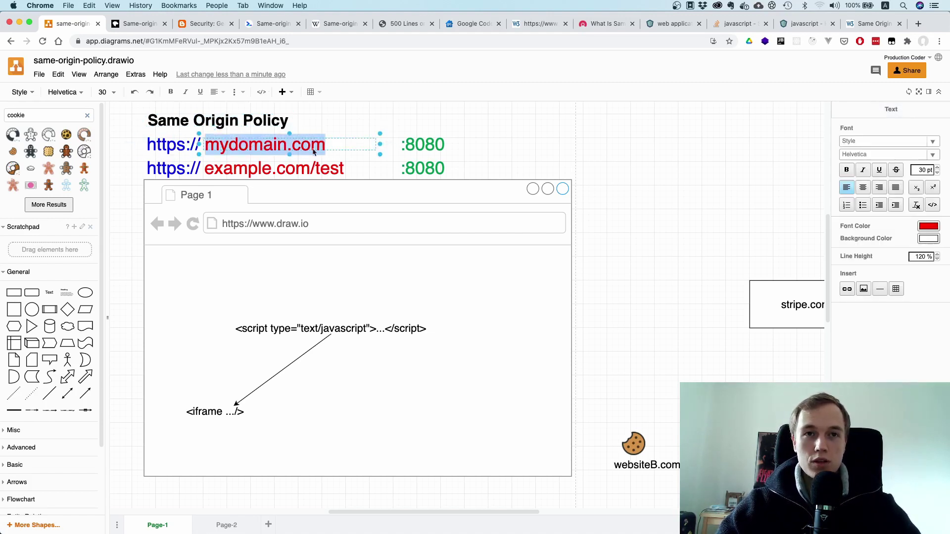
{"action": "double_click", "coordinate": [421, 150]}
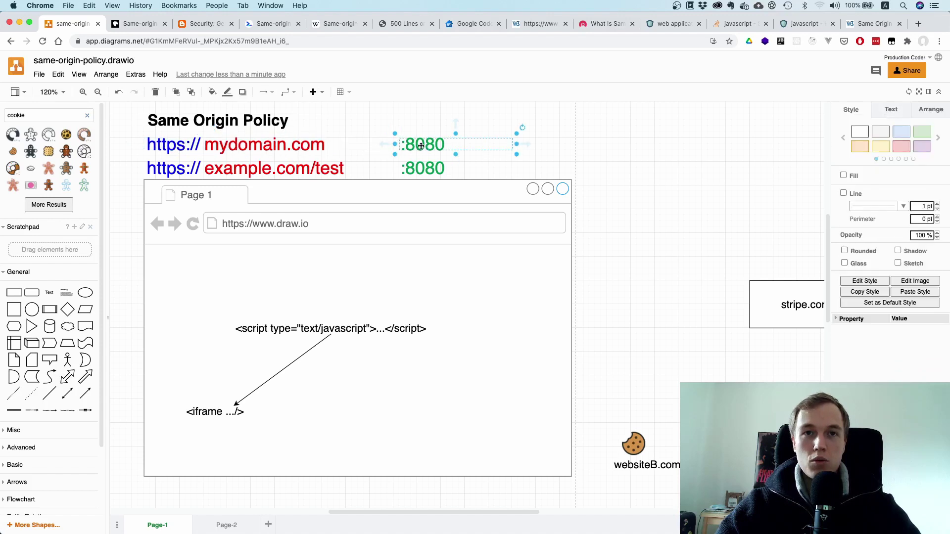
{"action": "left_click", "coordinate": [548, 160]}
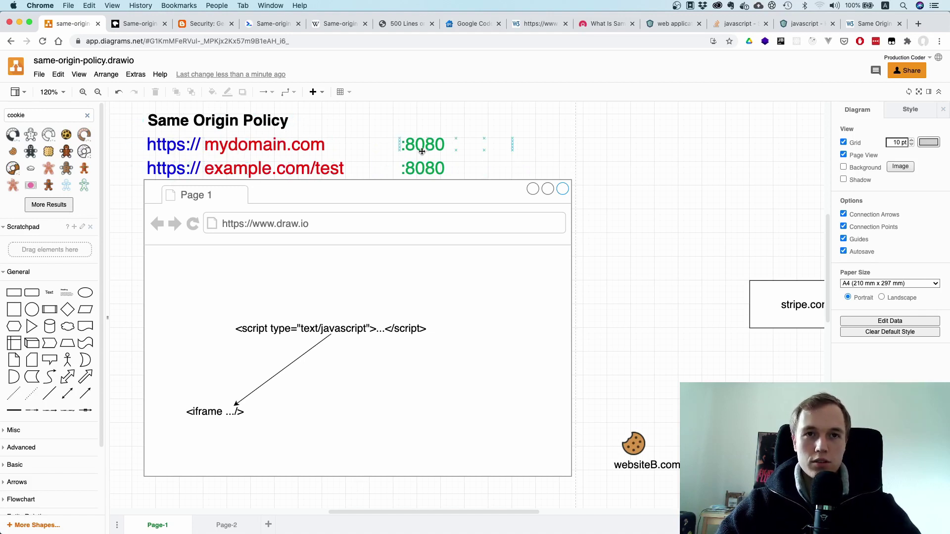
Replace 'example' with 'mydomain' in the second URL so it reads mydomain.com/test
{"action": "double_click", "coordinate": [237, 172]}
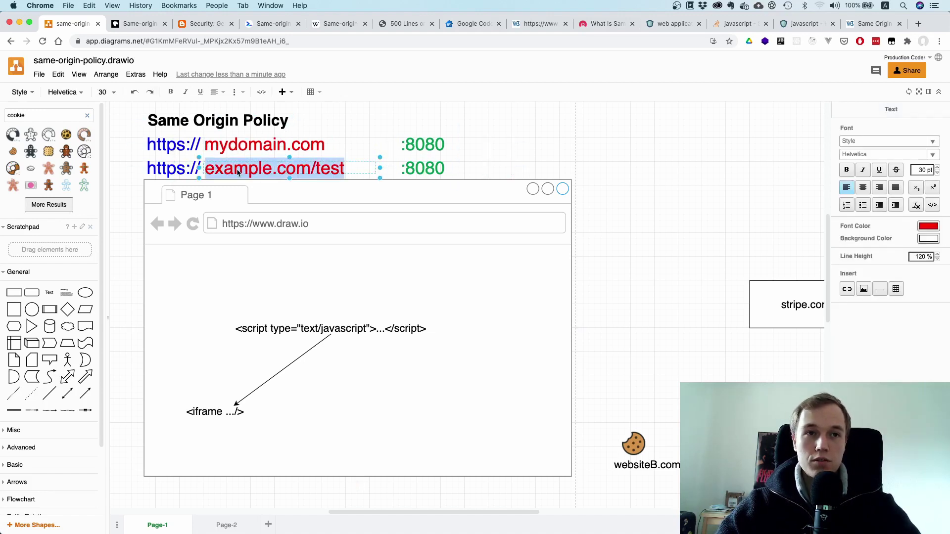
{"action": "double_click", "coordinate": [248, 171]}
{"action": "type", "text": "mydomain"}
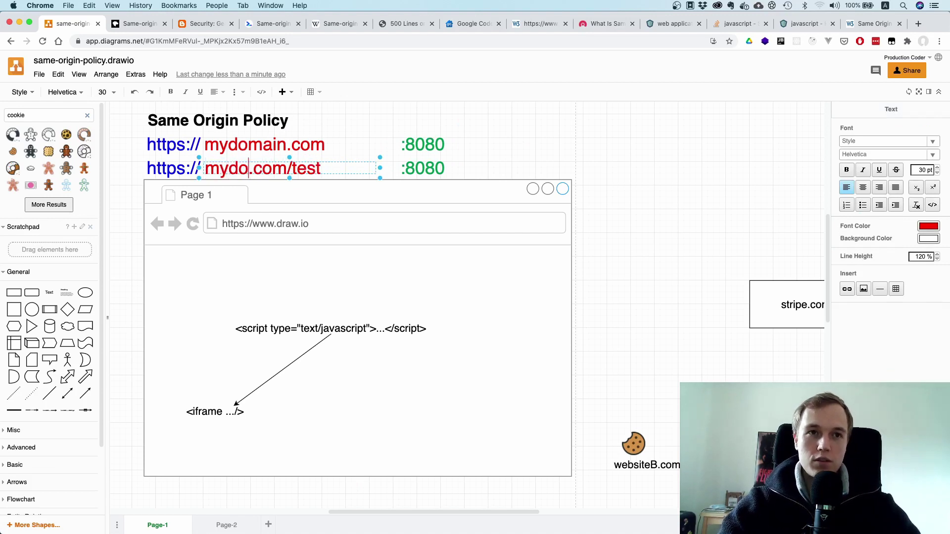
{"action": "left_click", "coordinate": [537, 152]}
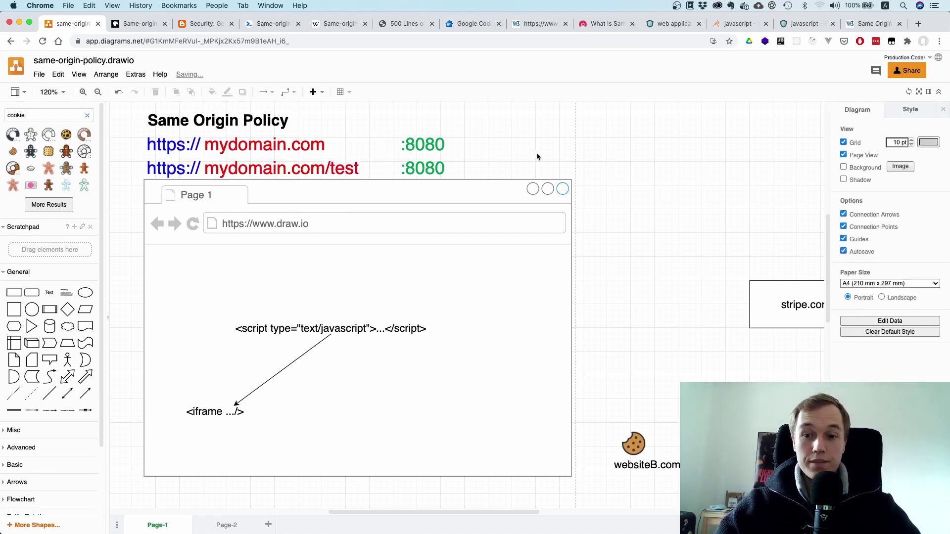
Highlight the 'test' path in the second URL label, then finish editing
{"action": "left_click", "coordinate": [343, 167]}
{"action": "double_click", "coordinate": [343, 167]}
{"action": "left_click_drag", "start_coordinate": [332, 171], "coordinate": [361, 171]}
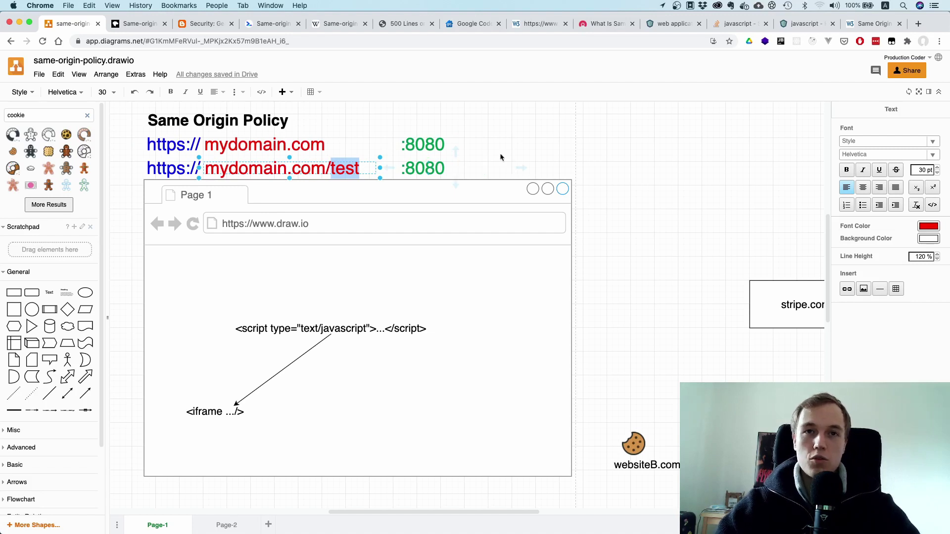
{"action": "left_click", "coordinate": [547, 148]}
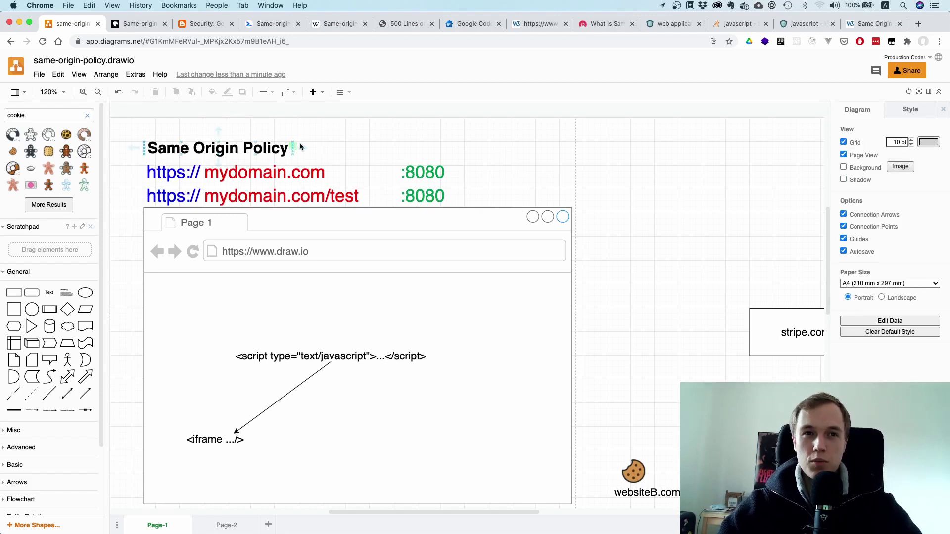
{"action": "scroll", "coordinate": [652, 277], "scroll_direction": "down", "scroll_amount": 2}
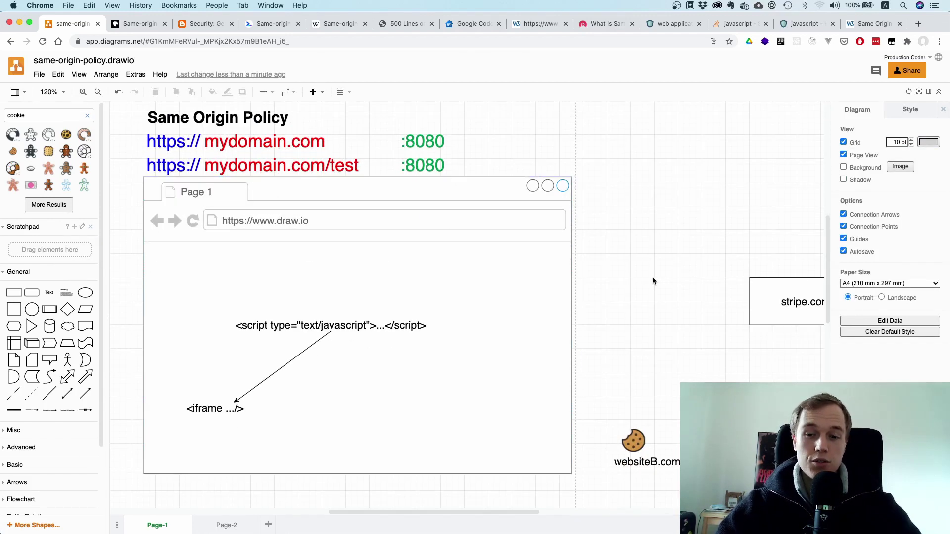
{"action": "double_click", "coordinate": [203, 117]}
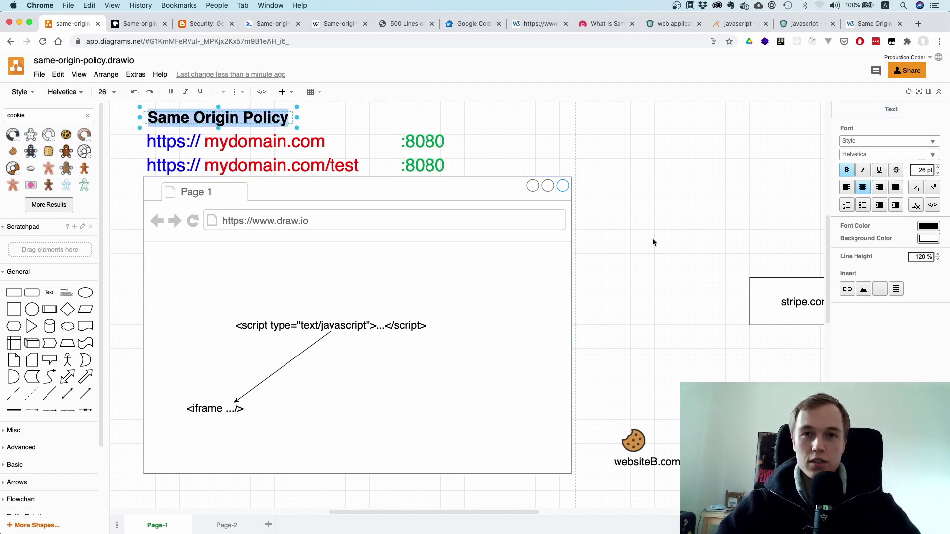
{"action": "left_click", "coordinate": [577, 269]}
{"action": "scroll", "coordinate": [578, 269], "scroll_direction": "down", "scroll_amount": 5}
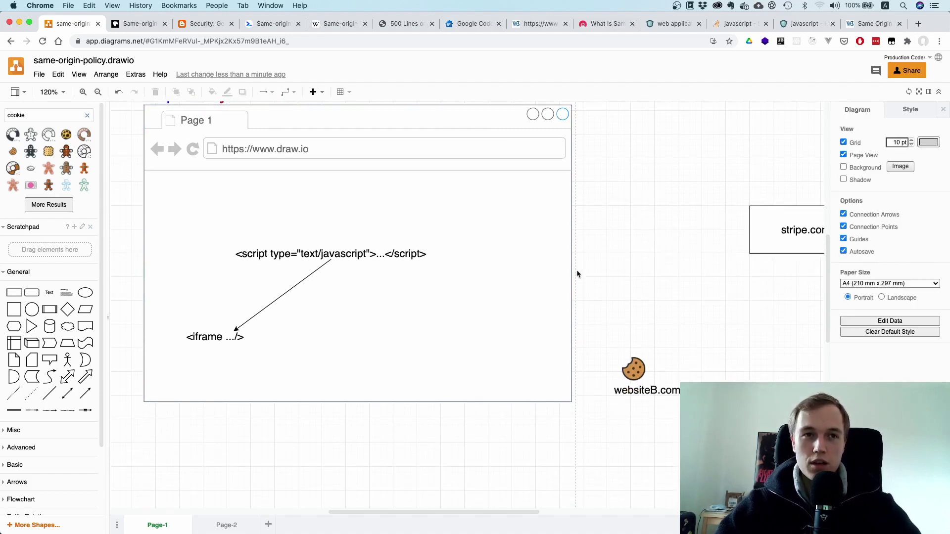
{"action": "left_click", "coordinate": [439, 204]}
{"action": "scroll", "coordinate": [475, 208], "scroll_direction": "up", "scroll_amount": 1}
{"action": "scroll", "coordinate": [475, 209], "scroll_direction": "down", "scroll_amount": 1}
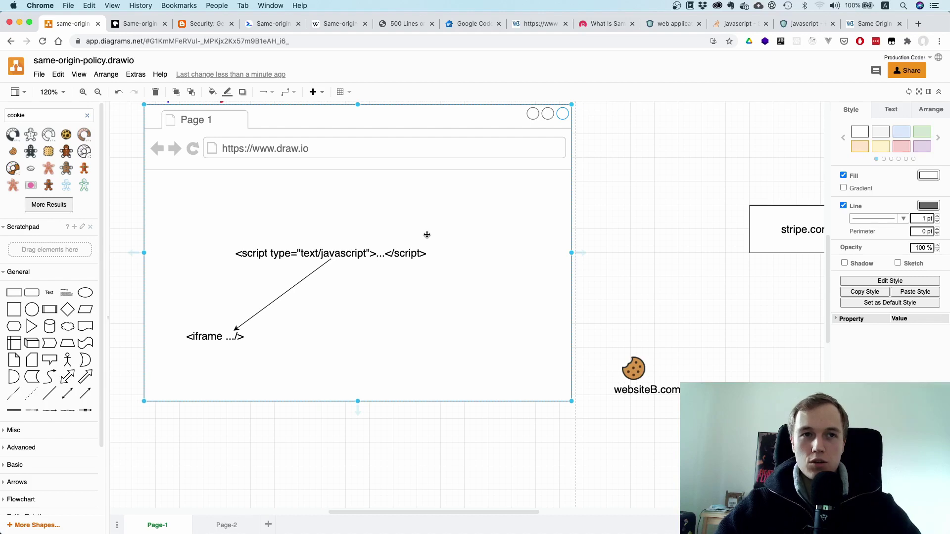
{"action": "scroll", "coordinate": [427, 235], "scroll_direction": "down", "scroll_amount": 1}
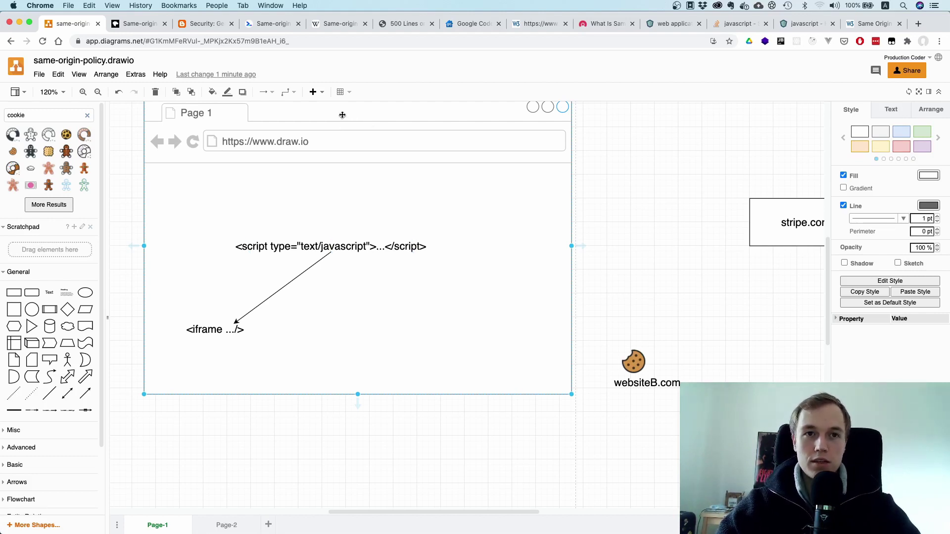
{"action": "scroll", "coordinate": [332, 210], "scroll_direction": "up", "scroll_amount": 1}
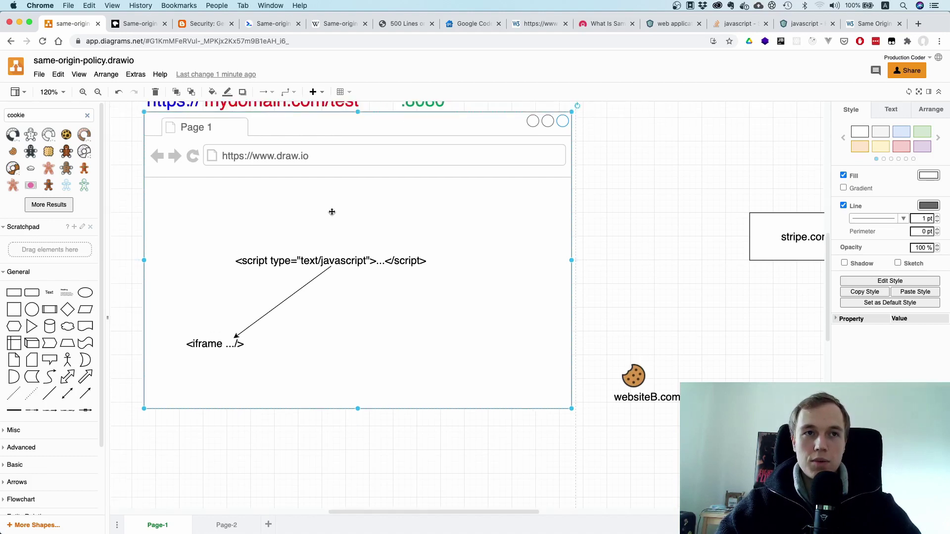
{"action": "scroll", "coordinate": [332, 212], "scroll_direction": "down", "scroll_amount": 1}
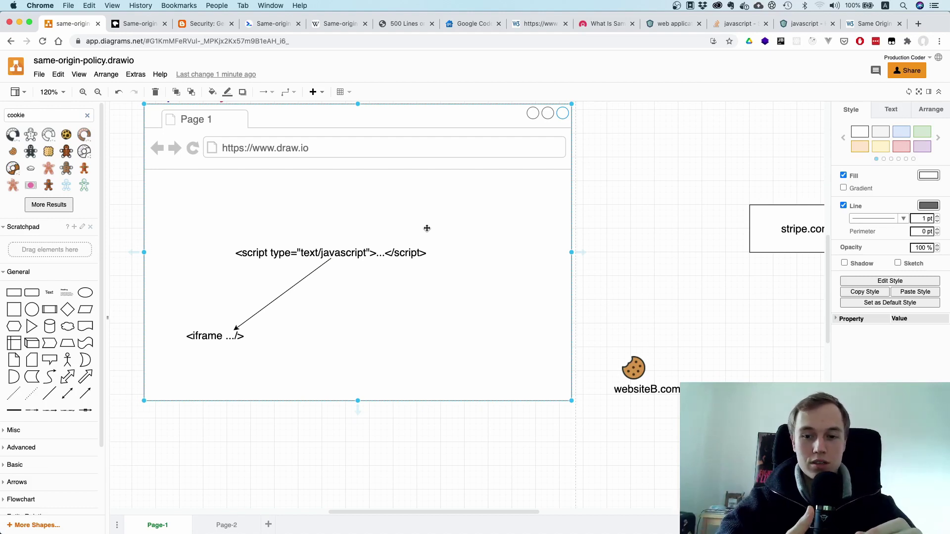
{"action": "left_click", "coordinate": [655, 209]}
{"action": "scroll", "coordinate": [627, 216], "scroll_direction": "up", "scroll_amount": 1}
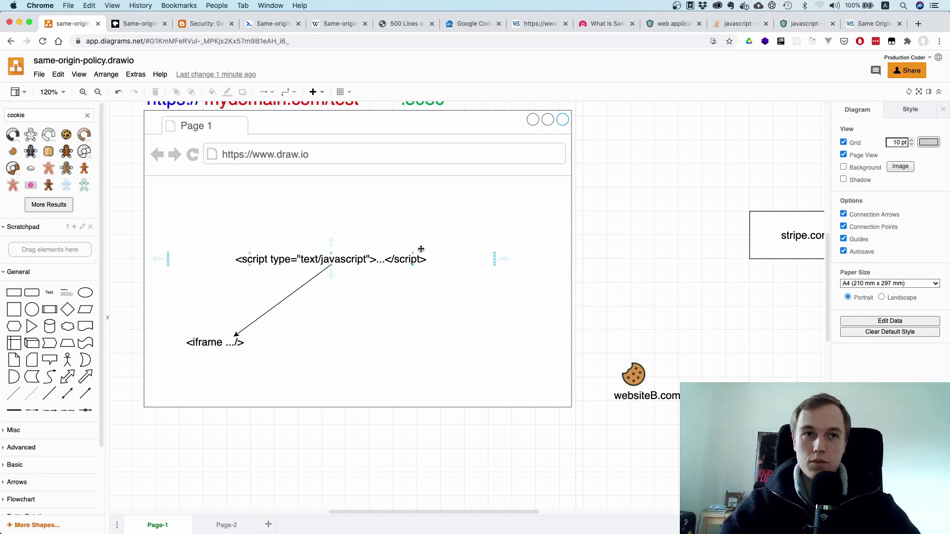
Scroll down to the websiteB.com cookie below stripe.com and briefly select it
{"action": "scroll", "coordinate": [464, 261], "scroll_direction": "down", "scroll_amount": 1}
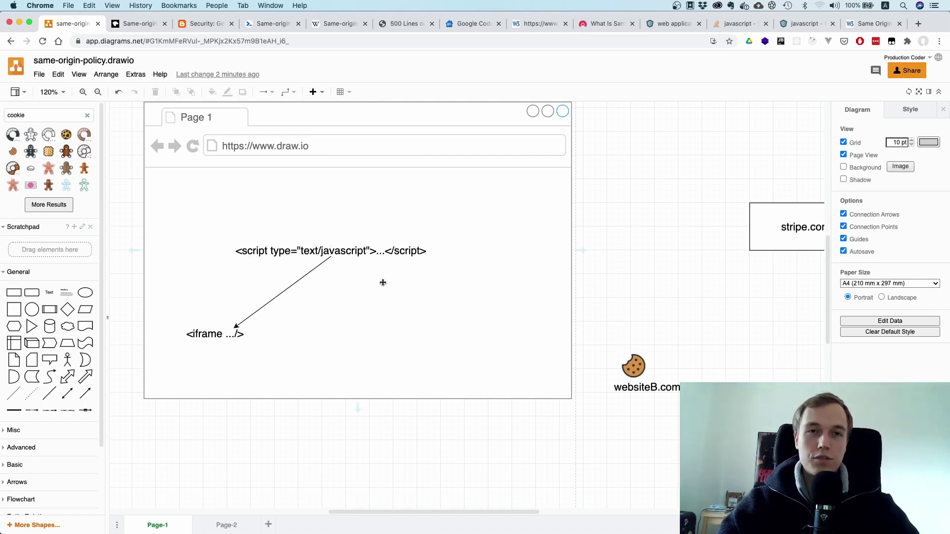
{"action": "scroll", "coordinate": [340, 360], "scroll_direction": "up", "scroll_amount": 2}
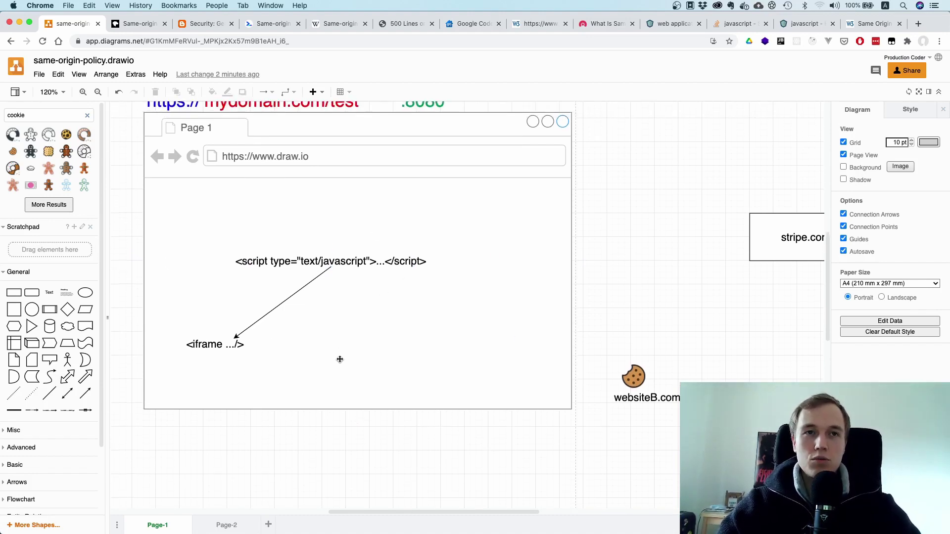
{"action": "scroll", "coordinate": [340, 360], "scroll_direction": "up", "scroll_amount": 2}
{"action": "scroll", "coordinate": [340, 359], "scroll_direction": "down", "scroll_amount": 3}
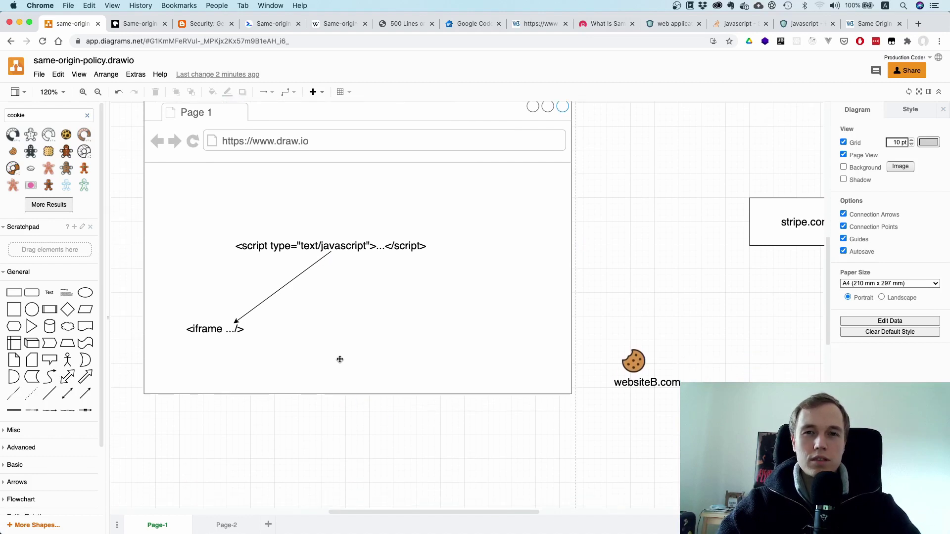
{"action": "scroll", "coordinate": [617, 281], "scroll_direction": "up", "scroll_amount": 2}
{"action": "scroll", "coordinate": [617, 281], "scroll_direction": "down", "scroll_amount": 1}
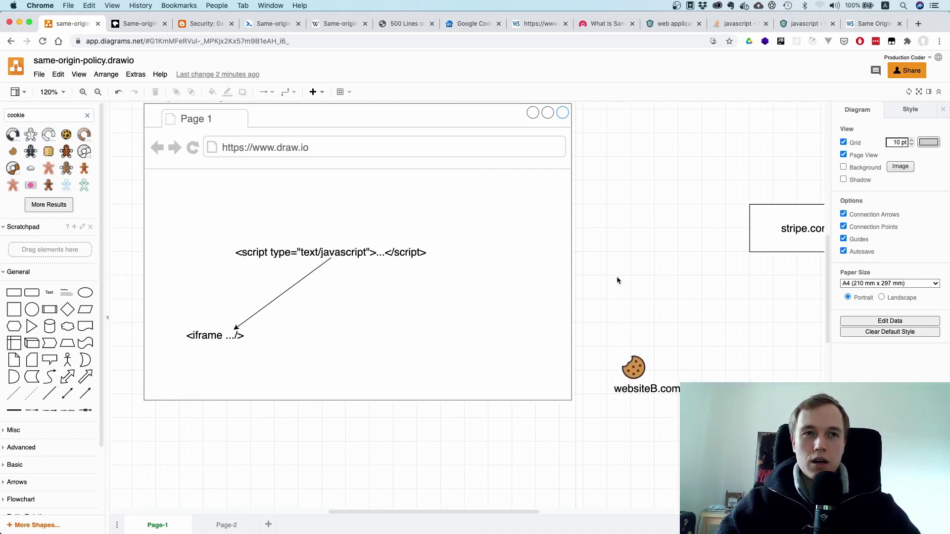
{"action": "scroll", "coordinate": [642, 311], "scroll_direction": "down", "scroll_amount": 2}
{"action": "left_click", "coordinate": [638, 331]}
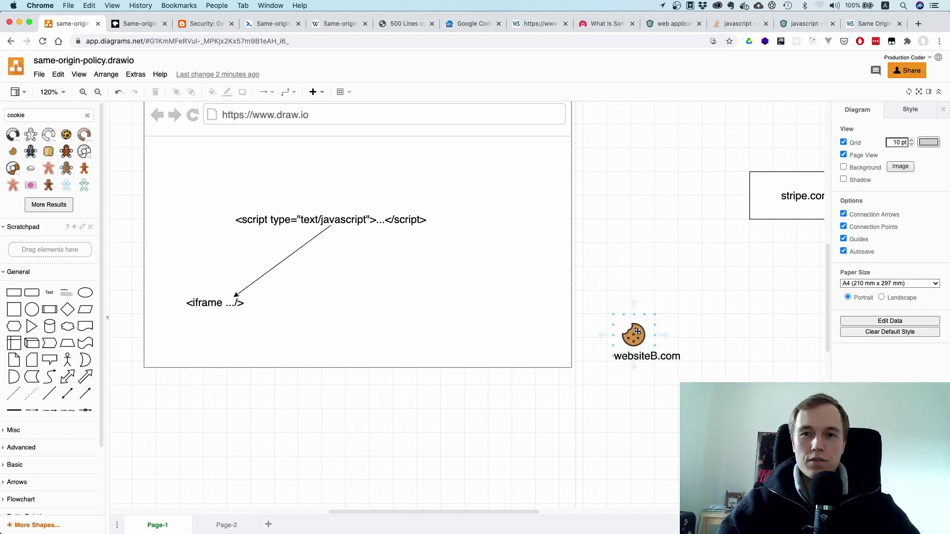
{"action": "left_click", "coordinate": [645, 270]}
Scroll the canvas back up to the Same Origin Policy title
{"action": "scroll", "coordinate": [645, 269], "scroll_direction": "up", "scroll_amount": 3}
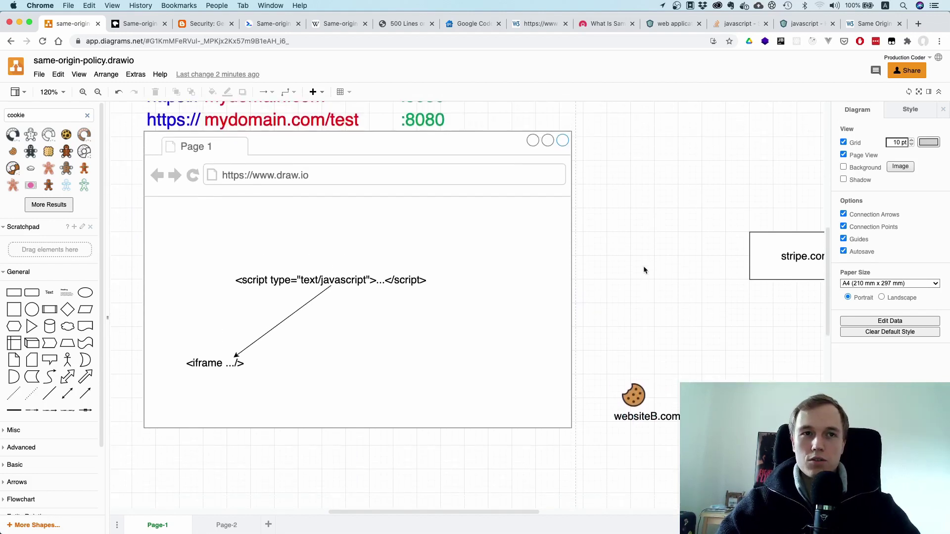
{"action": "scroll", "coordinate": [645, 270], "scroll_direction": "down", "scroll_amount": 3}
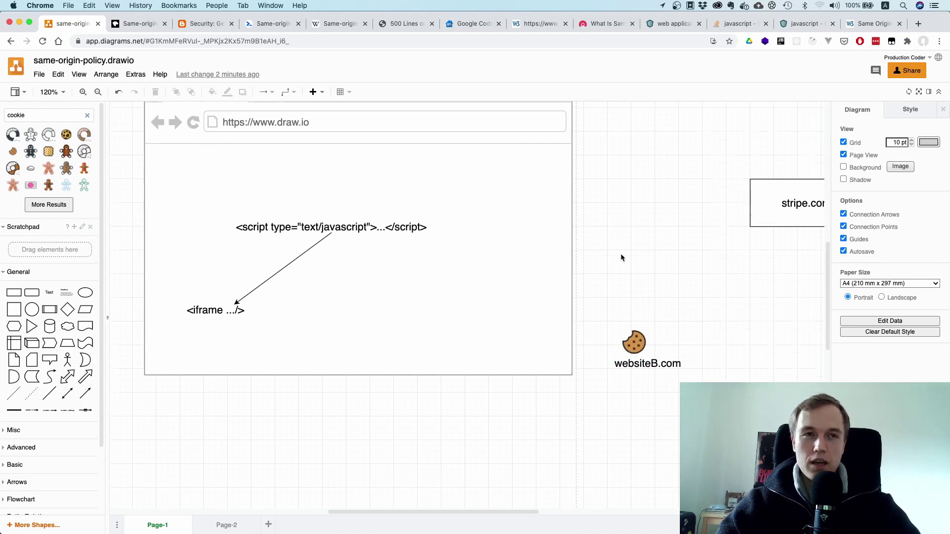
{"action": "scroll", "coordinate": [621, 258], "scroll_direction": "up", "scroll_amount": 2}
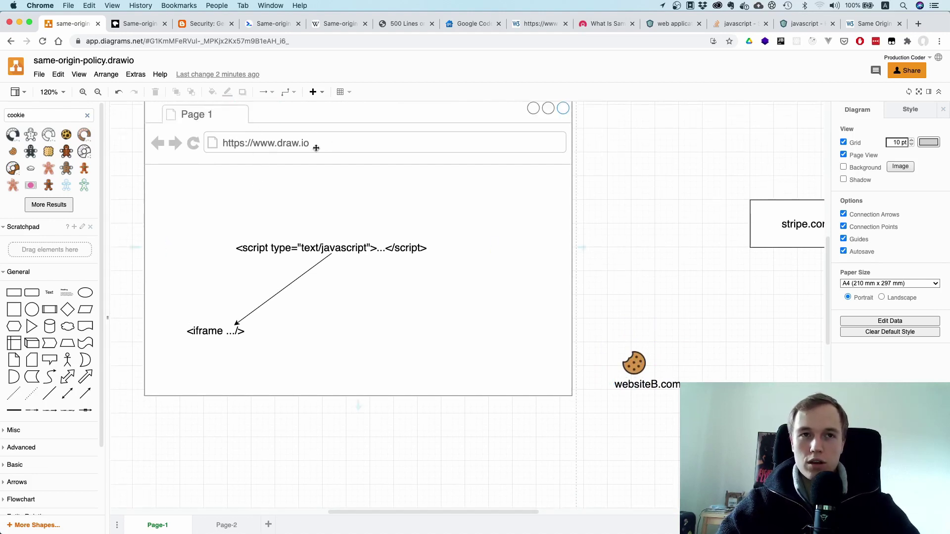
{"action": "scroll", "coordinate": [454, 278], "scroll_direction": "down", "scroll_amount": 5}
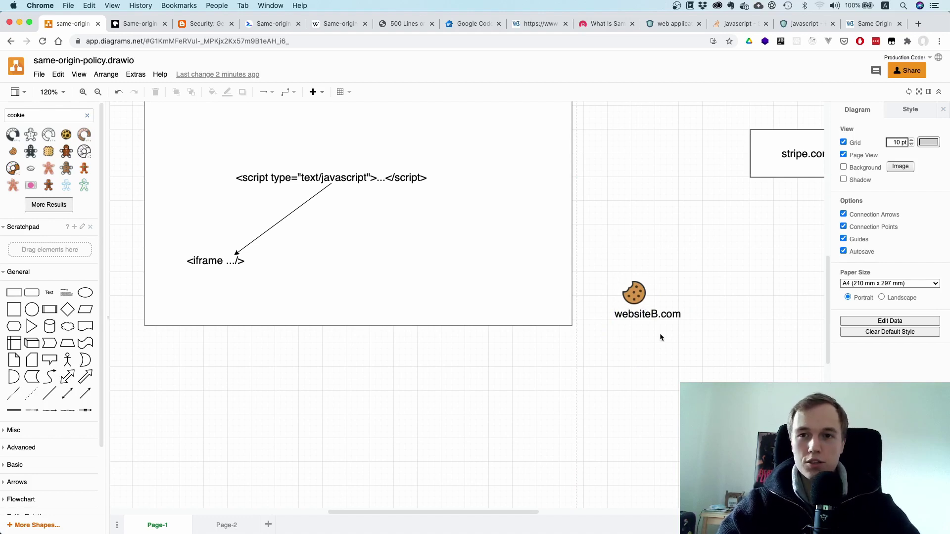
{"action": "scroll", "coordinate": [603, 235], "scroll_direction": "up", "scroll_amount": 5}
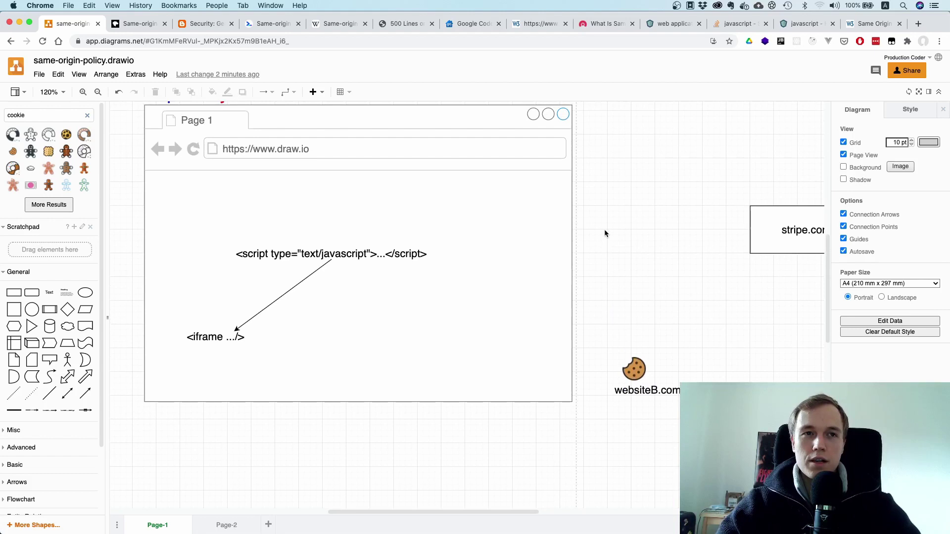
{"action": "scroll", "coordinate": [605, 230], "scroll_direction": "up", "scroll_amount": 5}
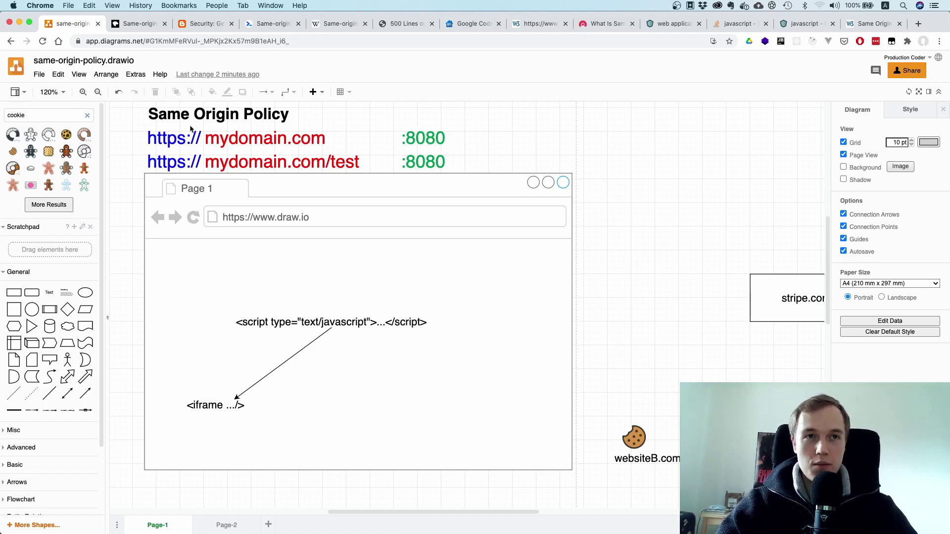
{"action": "double_click", "coordinate": [211, 115]}
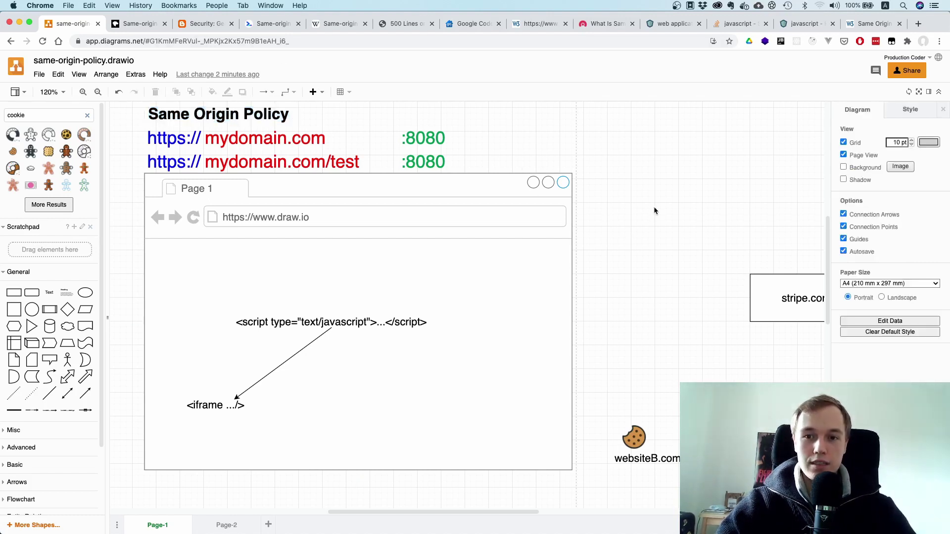
{"action": "scroll", "coordinate": [642, 260], "scroll_direction": "down", "scroll_amount": 3}
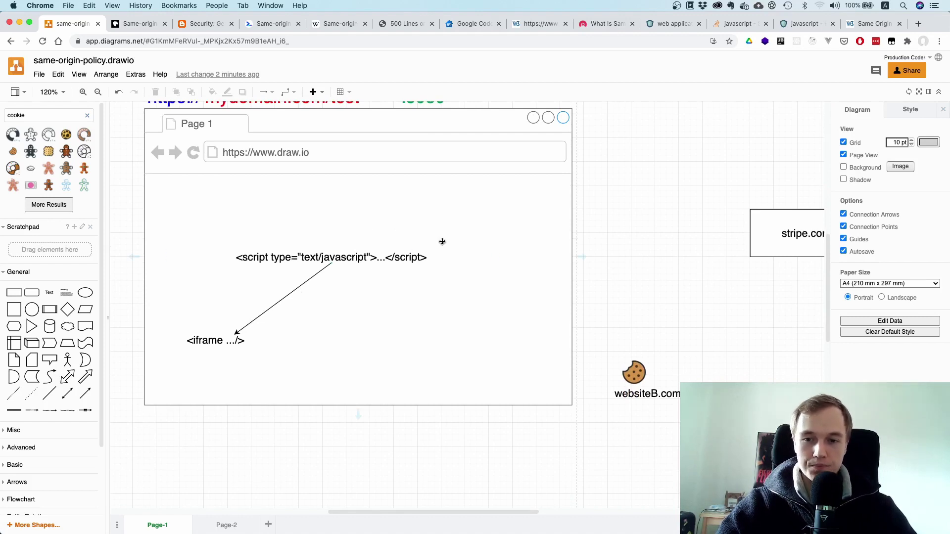
{"action": "scroll", "coordinate": [635, 209], "scroll_direction": "down", "scroll_amount": 2}
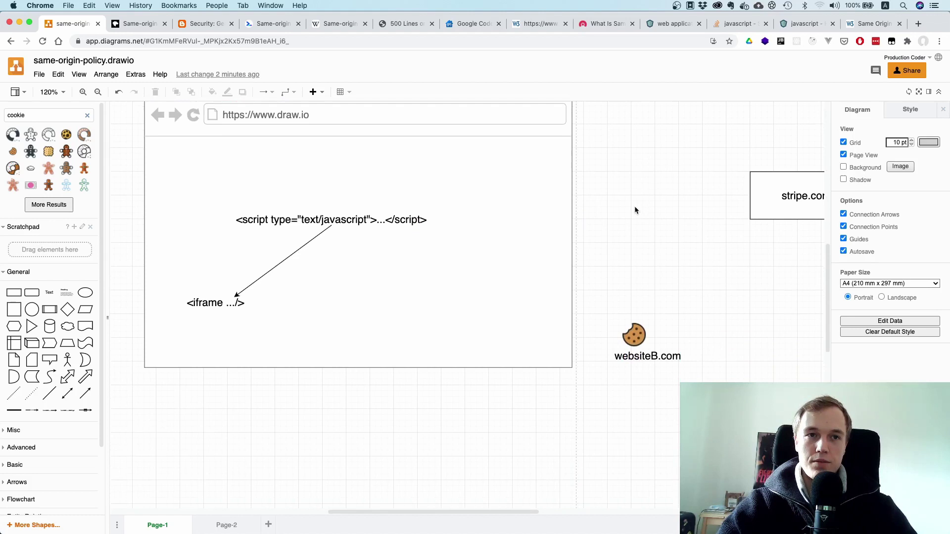
{"action": "scroll", "coordinate": [634, 209], "scroll_direction": "up", "scroll_amount": 1}
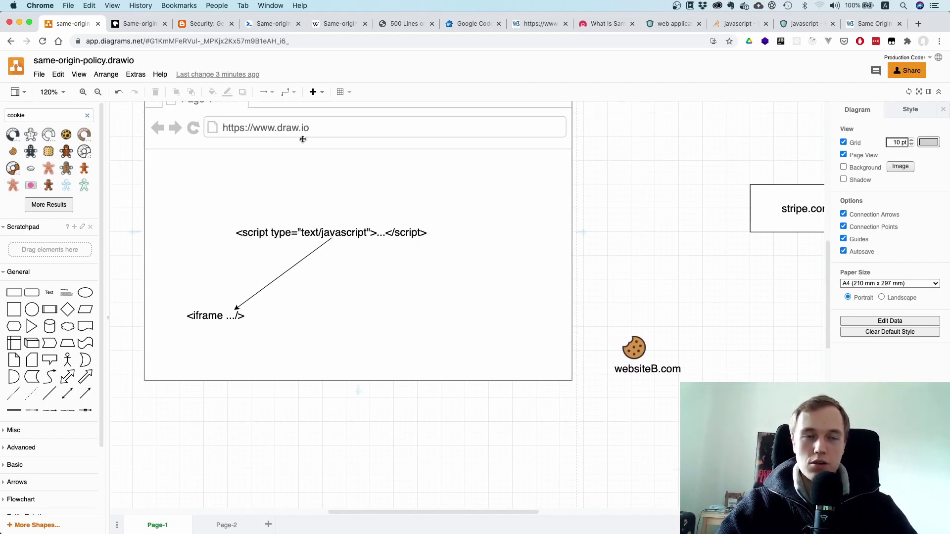
{"action": "scroll", "coordinate": [289, 251], "scroll_direction": "down", "scroll_amount": 2}
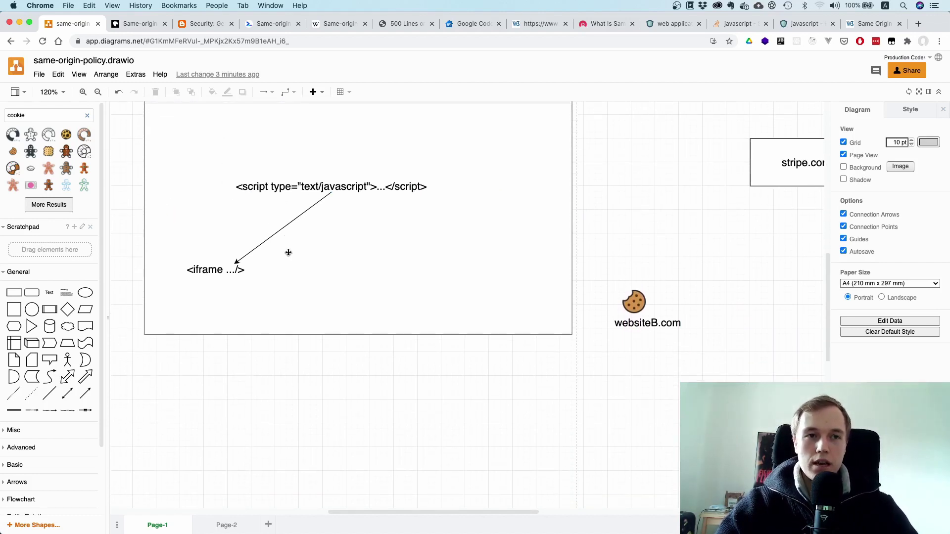
{"action": "left_click", "coordinate": [200, 273]}
{"action": "left_click", "coordinate": [225, 270]}
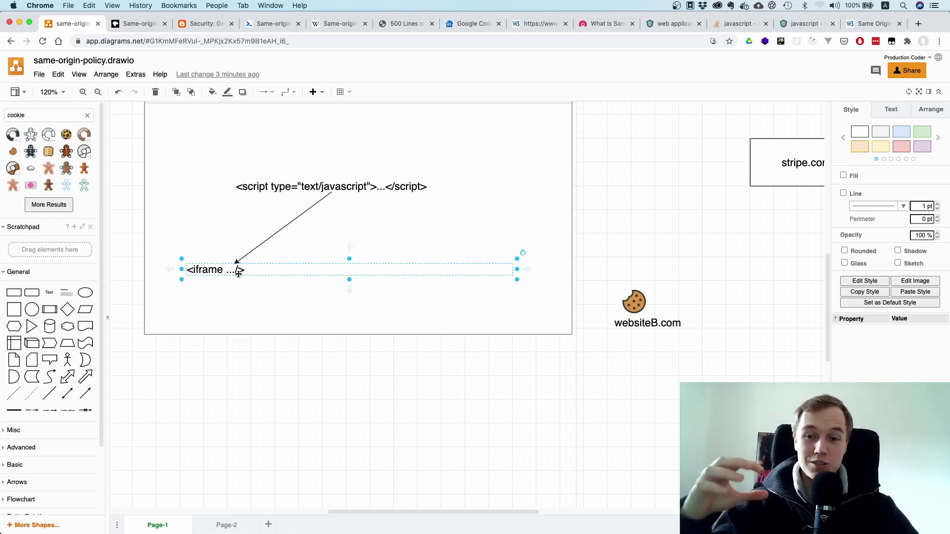
{"action": "scroll", "coordinate": [233, 230], "scroll_direction": "up", "scroll_amount": 2}
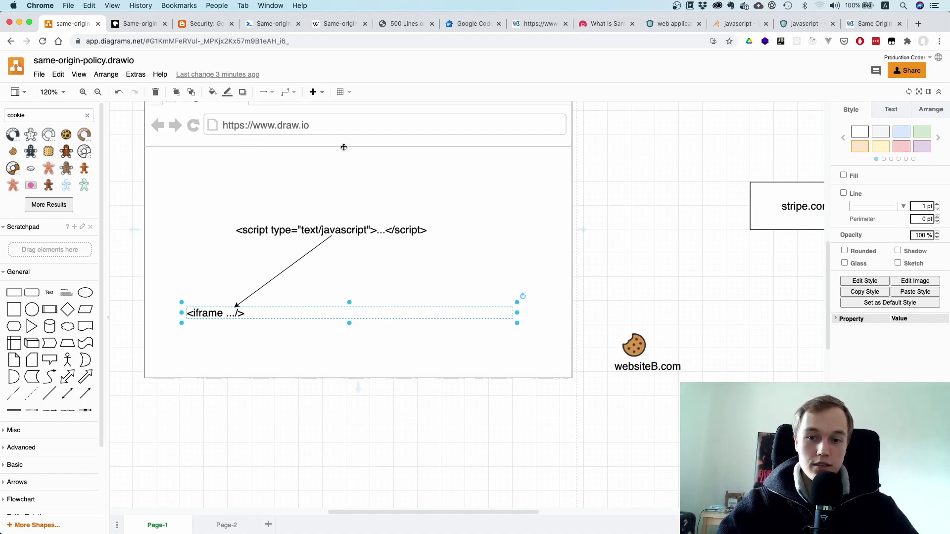
{"action": "double_click", "coordinate": [356, 228]}
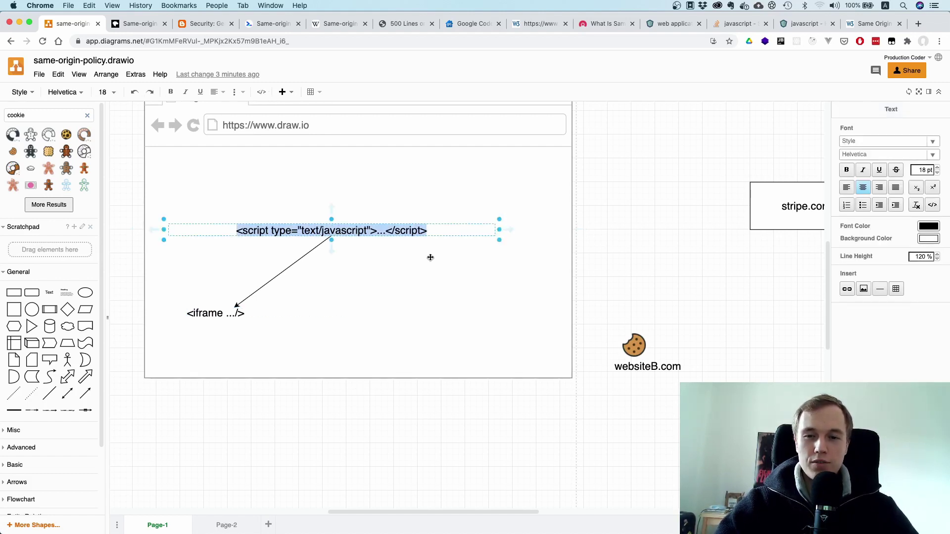
{"action": "left_click", "coordinate": [375, 206]}
{"action": "left_click", "coordinate": [302, 236]}
{"action": "double_click", "coordinate": [300, 236]}
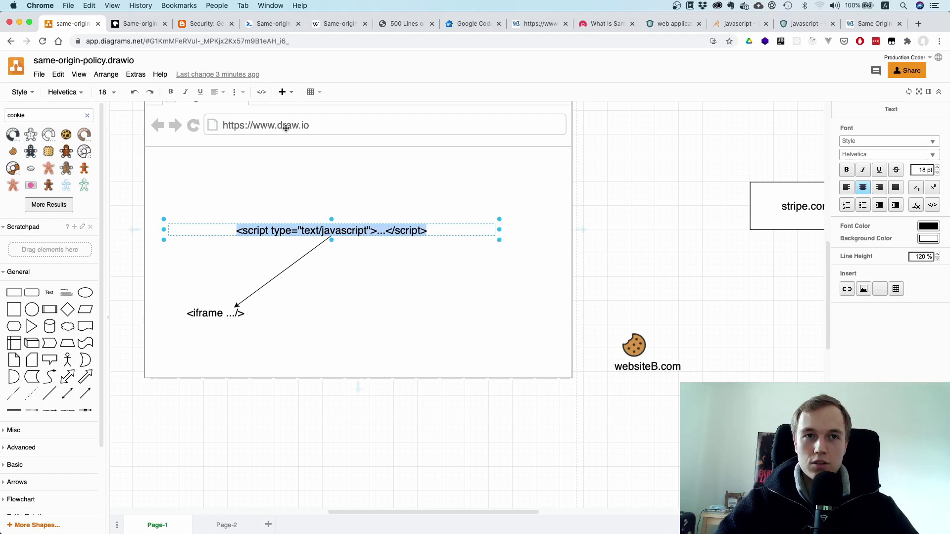
{"action": "left_click", "coordinate": [206, 314]}
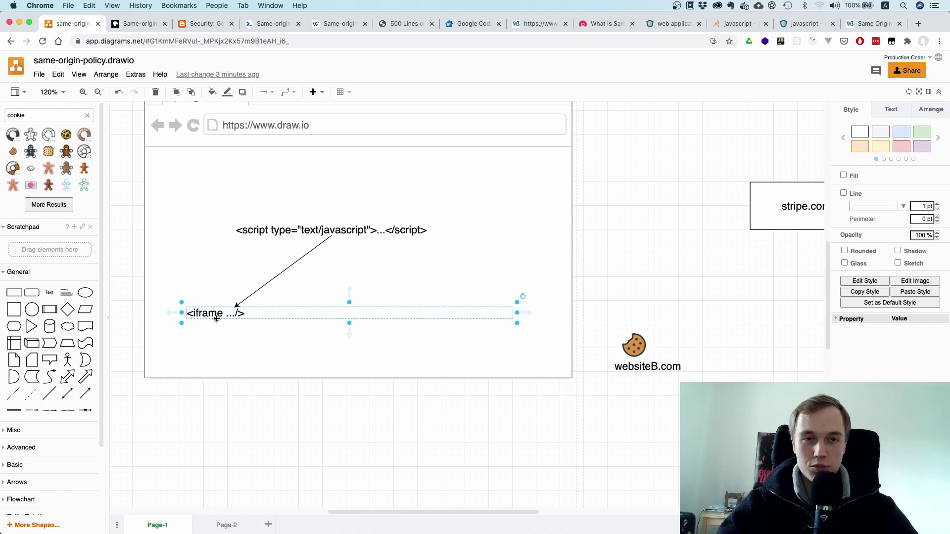
{"action": "double_click", "coordinate": [385, 232]}
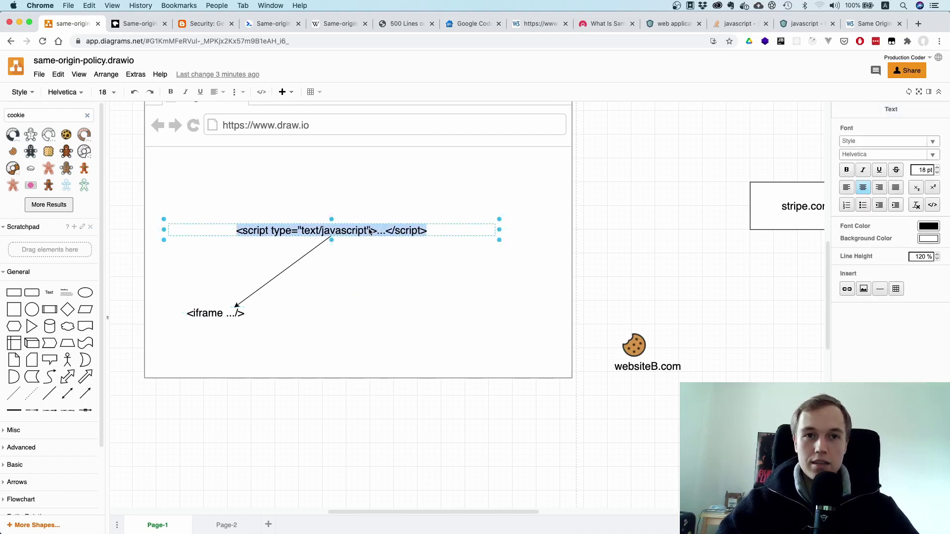
{"action": "left_click", "coordinate": [200, 320]}
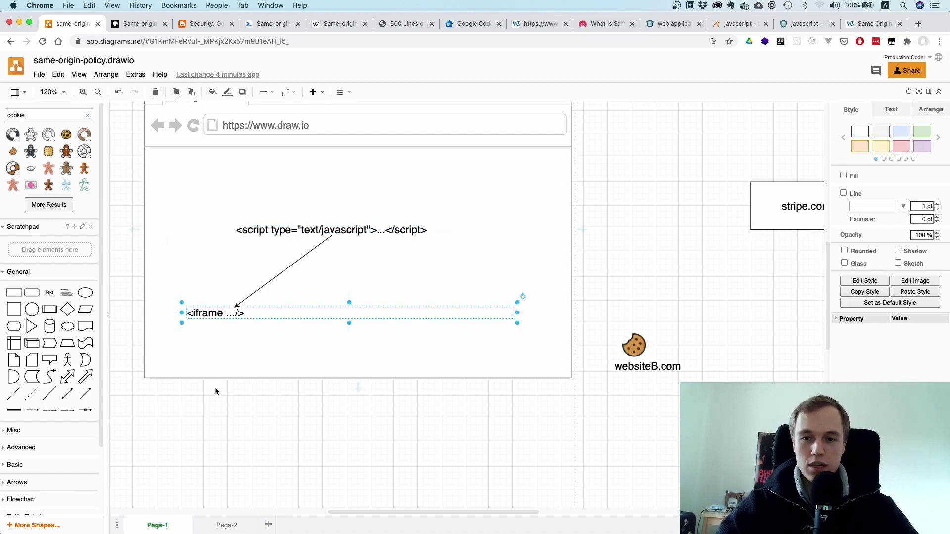
{"action": "double_click", "coordinate": [380, 232]}
{"action": "left_click", "coordinate": [383, 232]}
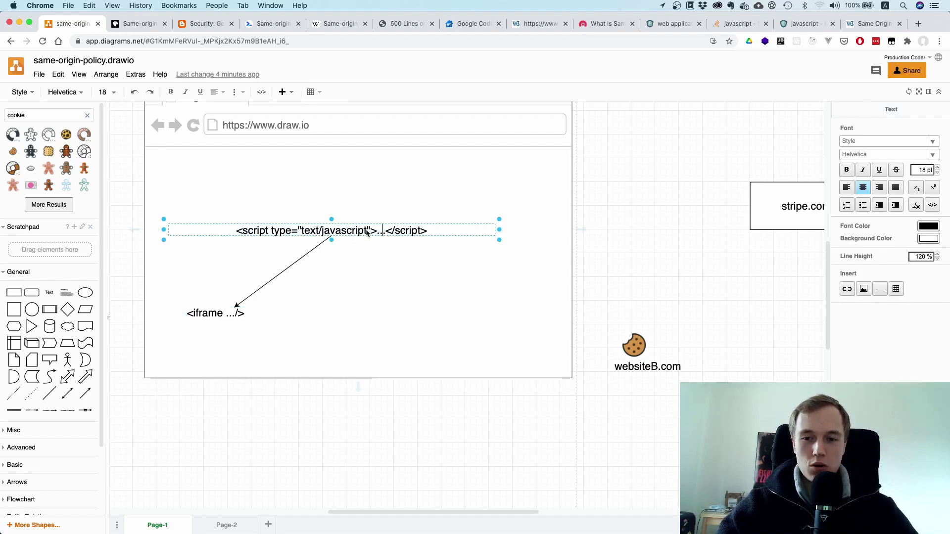
{"action": "left_click", "coordinate": [231, 313]}
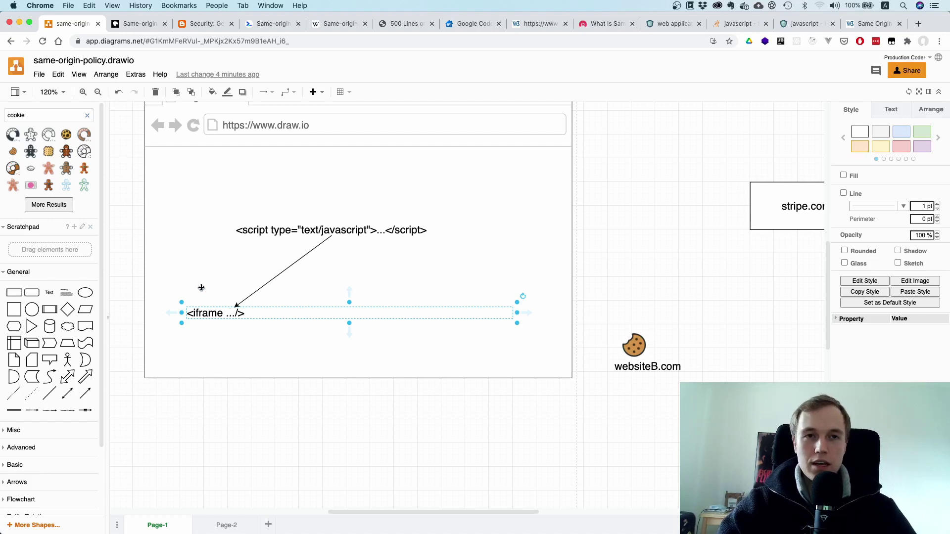
{"action": "left_click", "coordinate": [655, 205]}
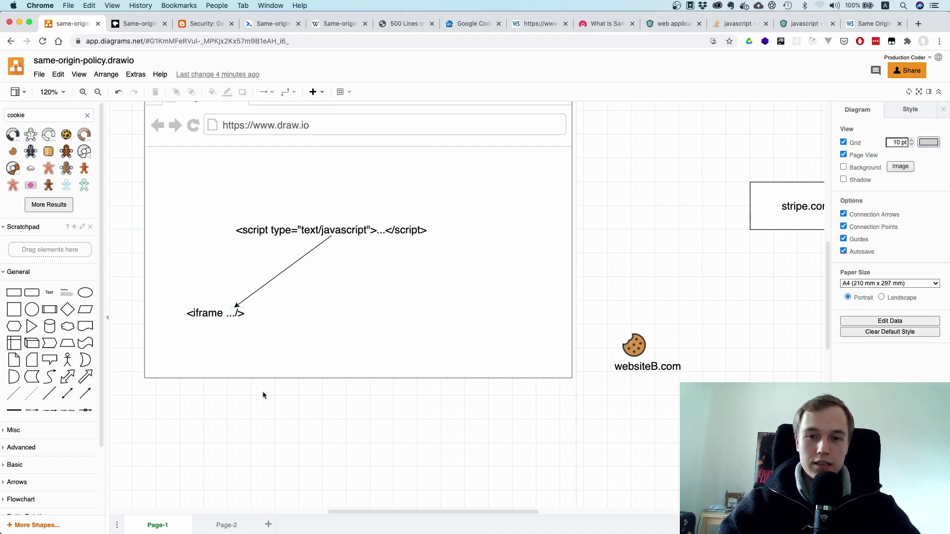
{"action": "left_click", "coordinate": [222, 313]}
{"action": "left_click", "coordinate": [238, 313]}
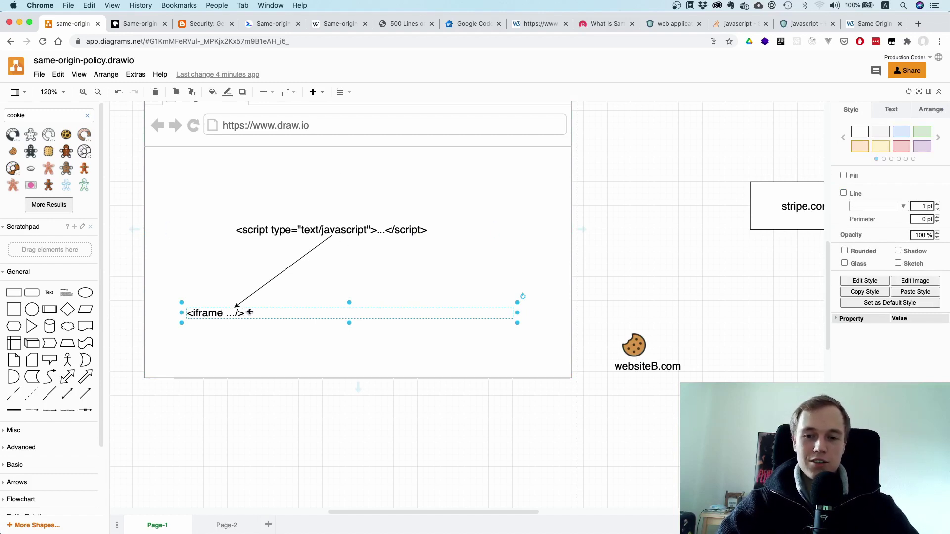
{"action": "left_click", "coordinate": [340, 234]}
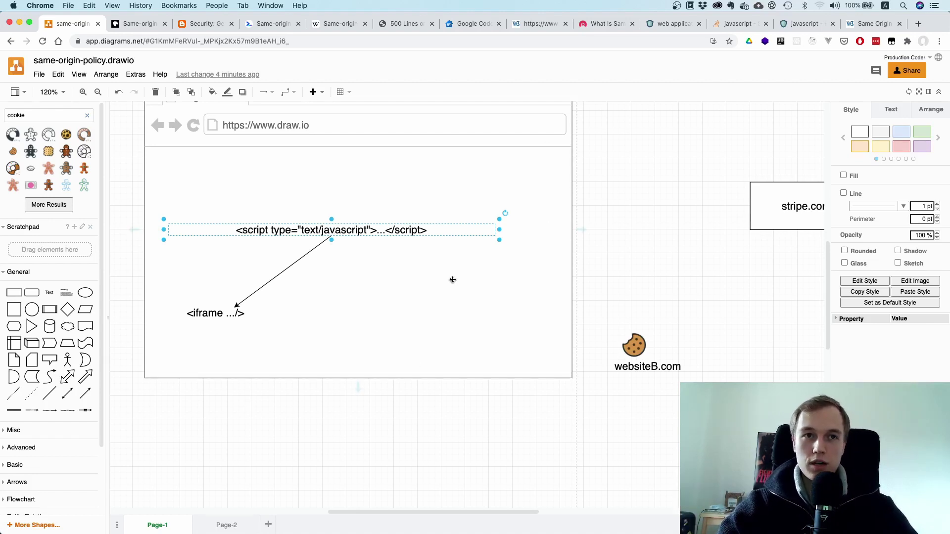
{"action": "scroll", "coordinate": [378, 295], "scroll_direction": "down", "scroll_amount": 1}
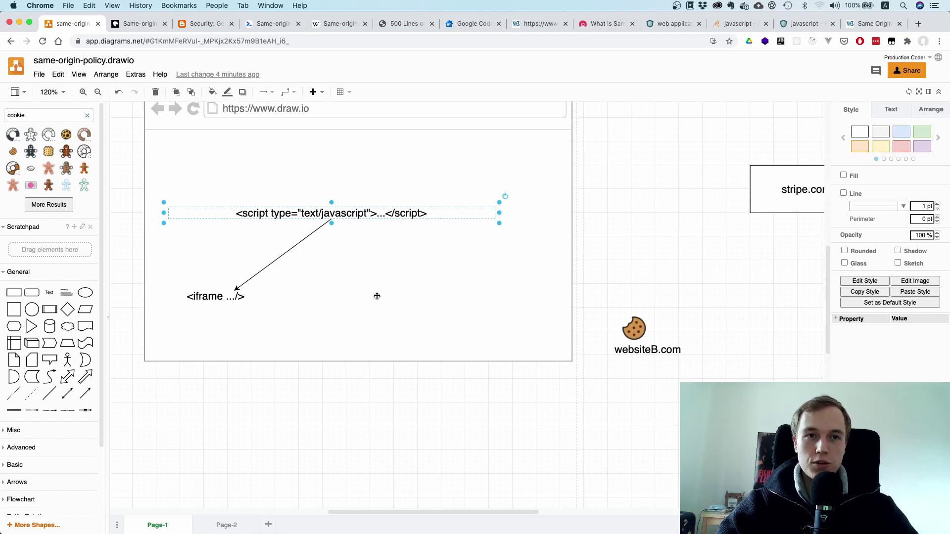
{"action": "scroll", "coordinate": [378, 296], "scroll_direction": "up", "scroll_amount": 1}
{"action": "left_click", "coordinate": [630, 243]}
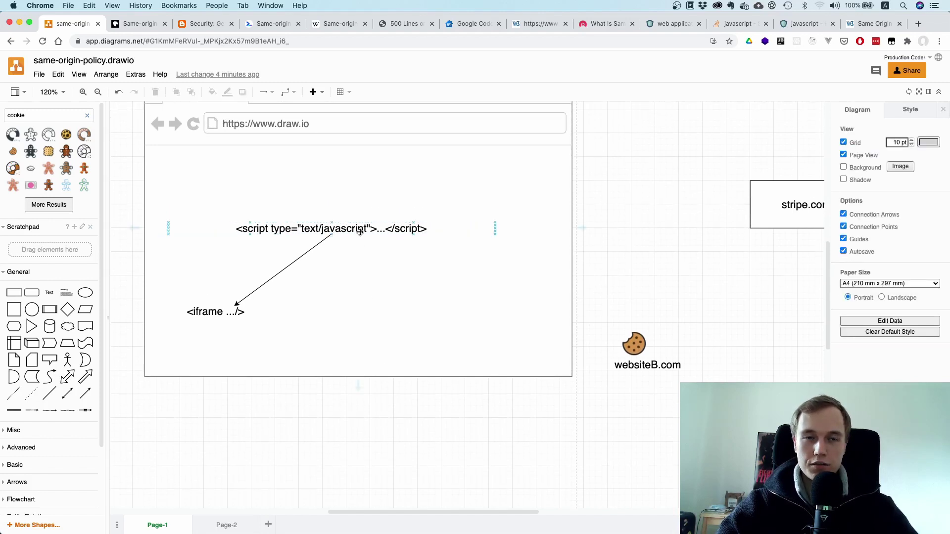
{"action": "double_click", "coordinate": [360, 232]}
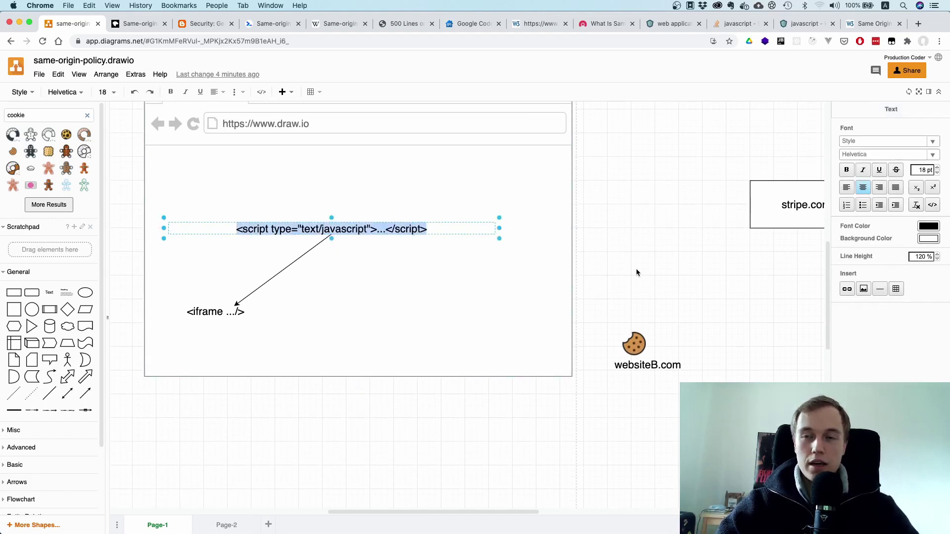
{"action": "scroll", "coordinate": [636, 268], "scroll_direction": "up", "scroll_amount": 1}
{"action": "left_click", "coordinate": [668, 278]}
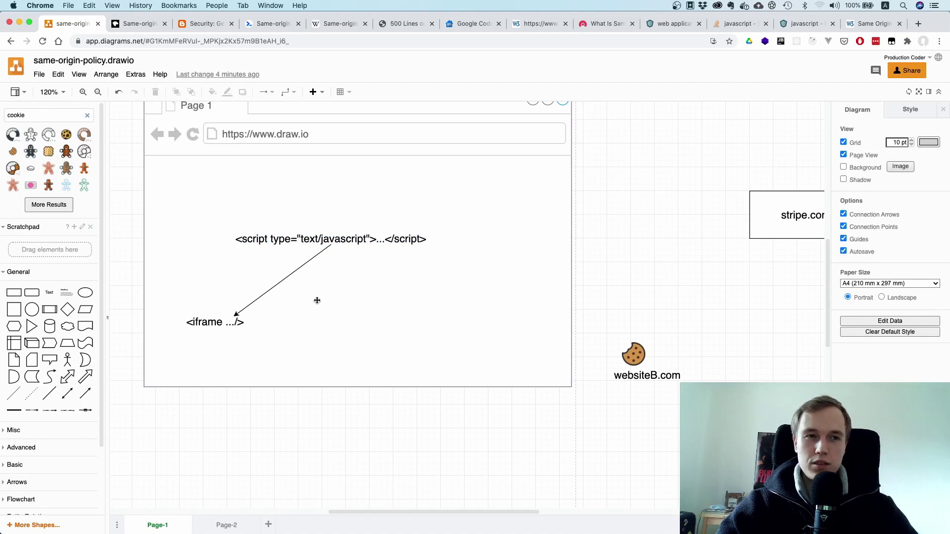
{"action": "left_click_drag", "start_coordinate": [85, 393], "coordinate": [749, 216]}
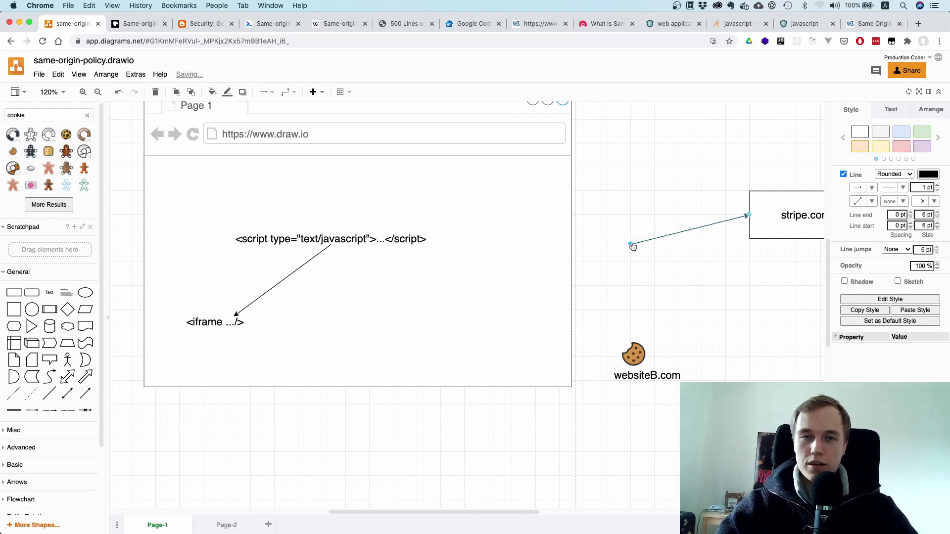
{"action": "left_click_drag", "start_coordinate": [631, 245], "coordinate": [412, 244]}
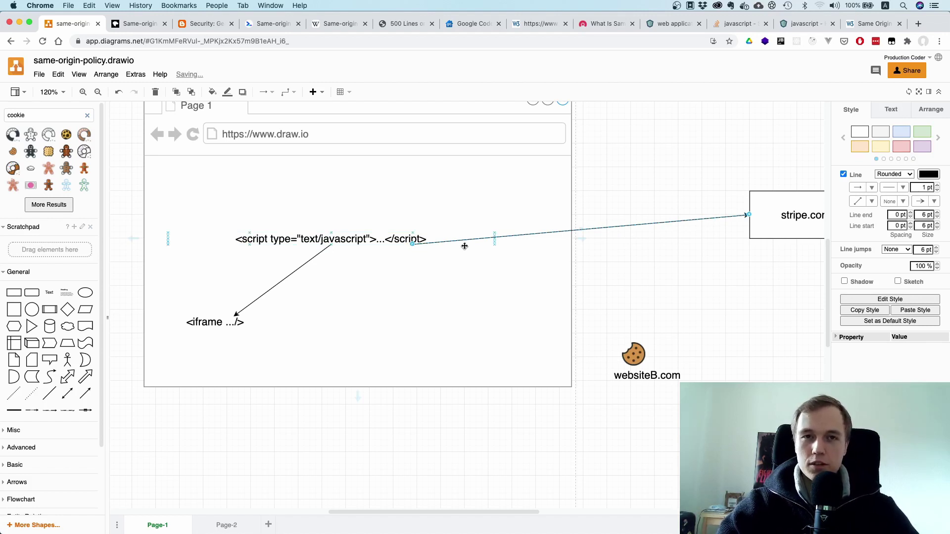
{"action": "left_click", "coordinate": [350, 243]}
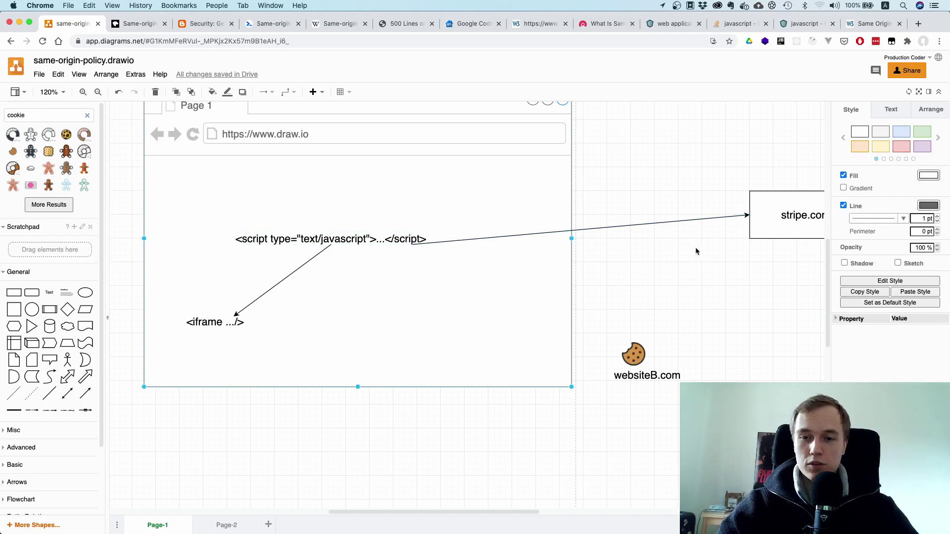
{"action": "scroll", "coordinate": [672, 296], "scroll_direction": "right", "scroll_amount": 3}
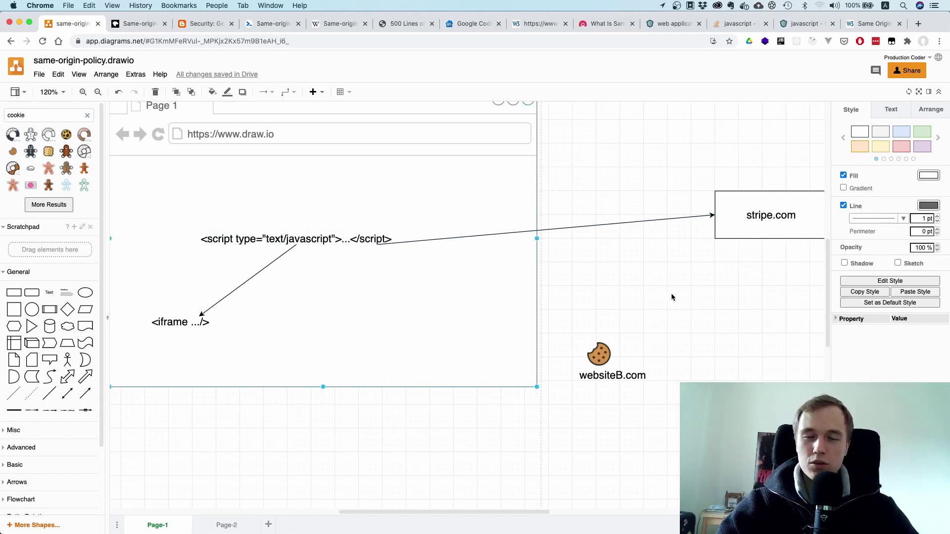
{"action": "left_click", "coordinate": [762, 226]}
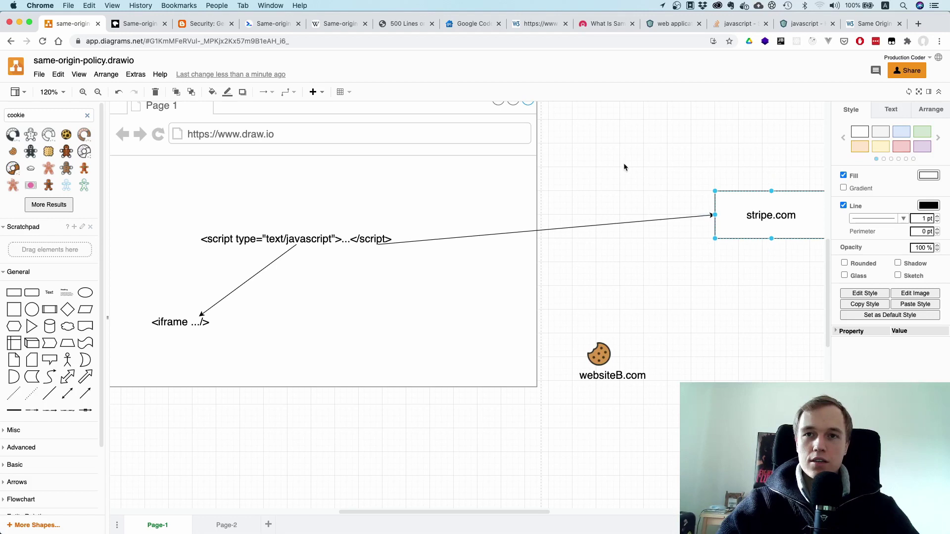
{"action": "scroll", "coordinate": [624, 167], "scroll_direction": "left", "scroll_amount": 2}
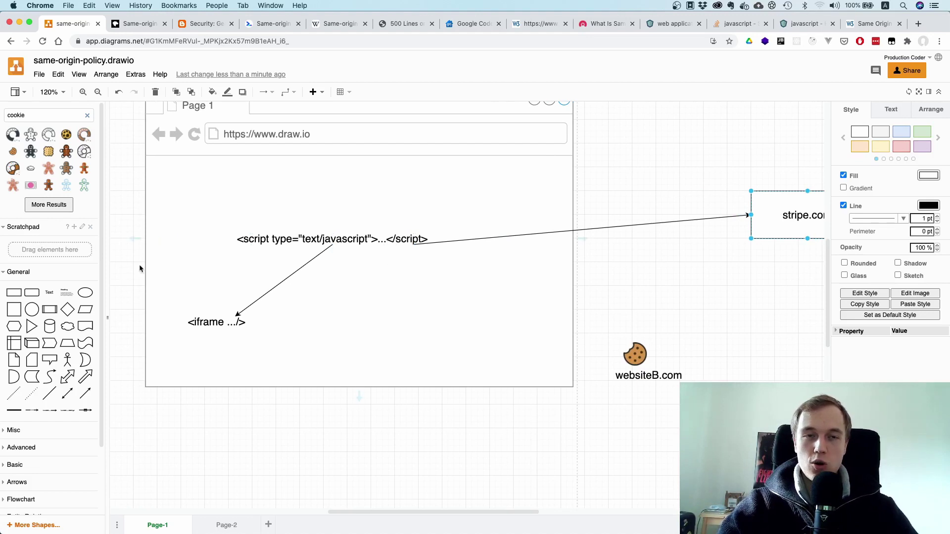
{"action": "left_click", "coordinate": [381, 245]}
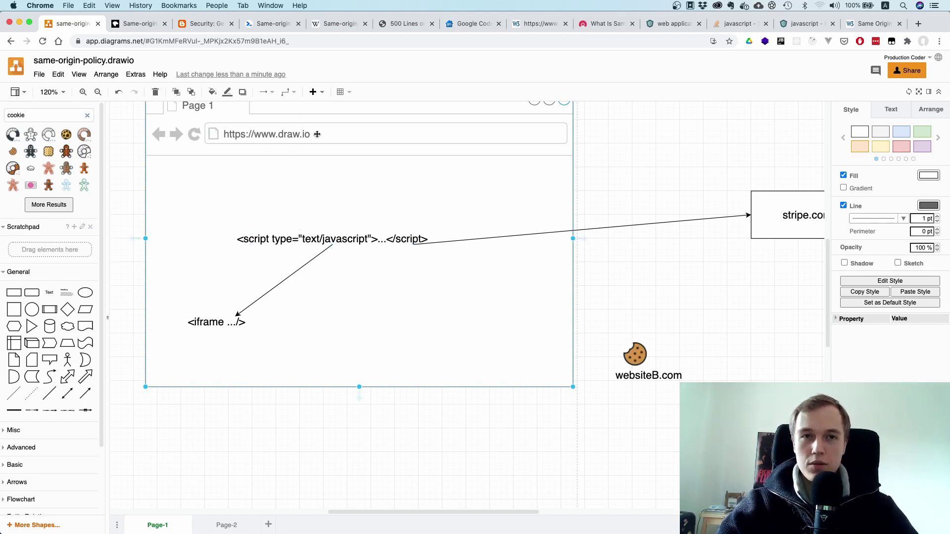
{"action": "double_click", "coordinate": [368, 239]}
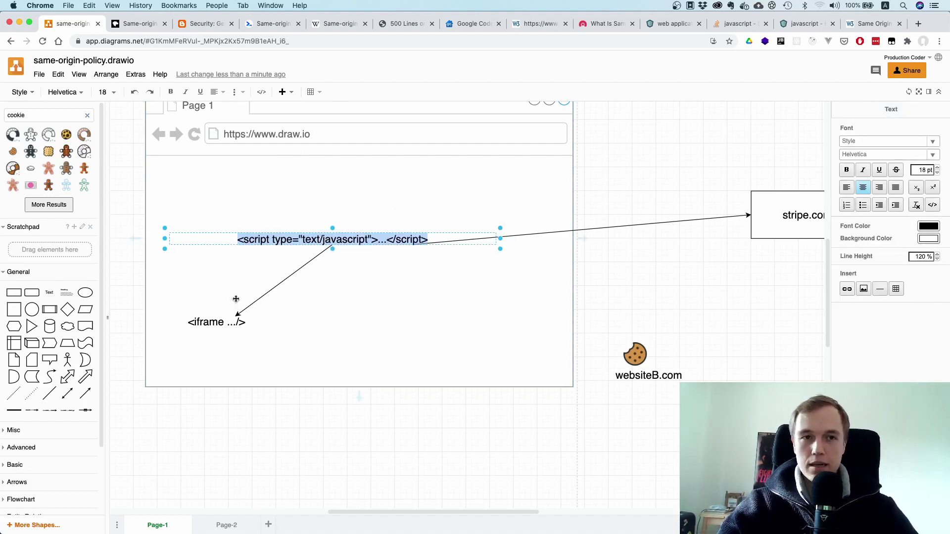
{"action": "double_click", "coordinate": [212, 327]}
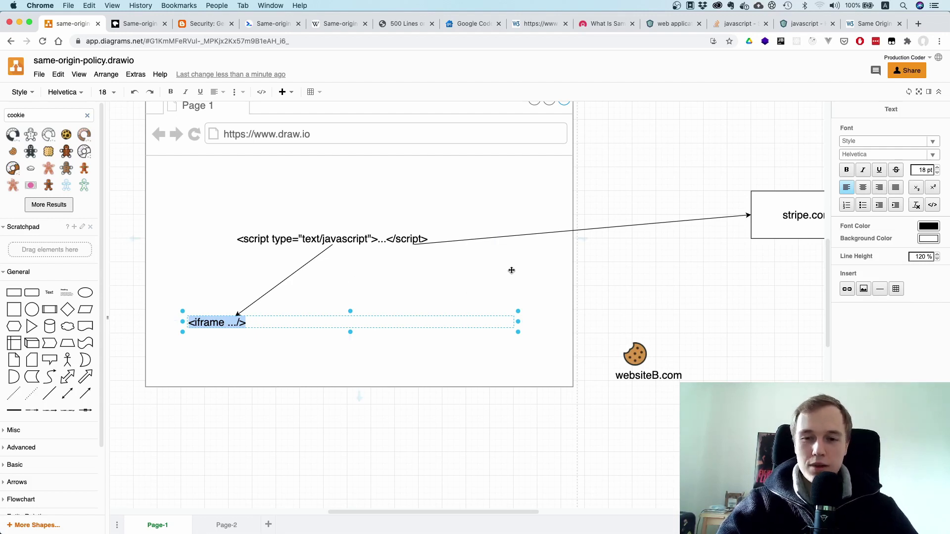
{"action": "key", "text": "Tab"}
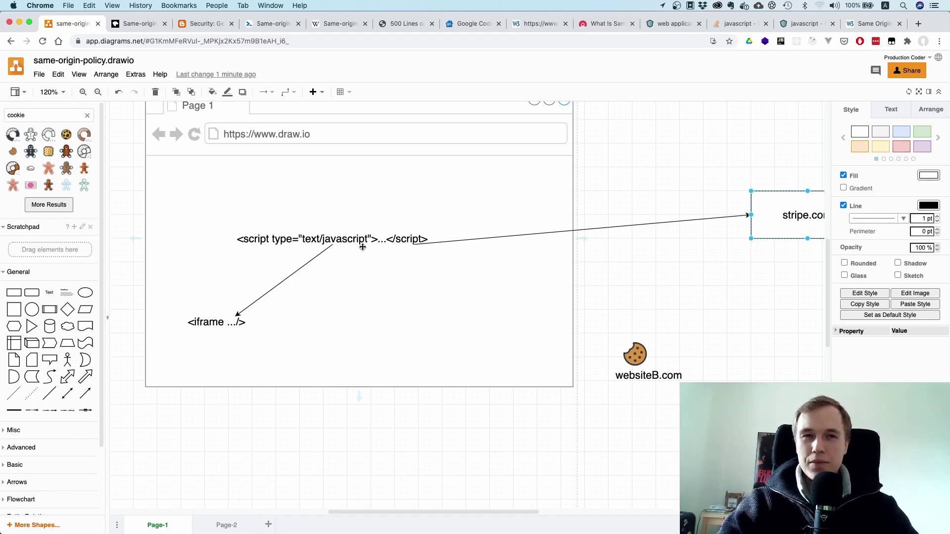
{"action": "double_click", "coordinate": [377, 238]}
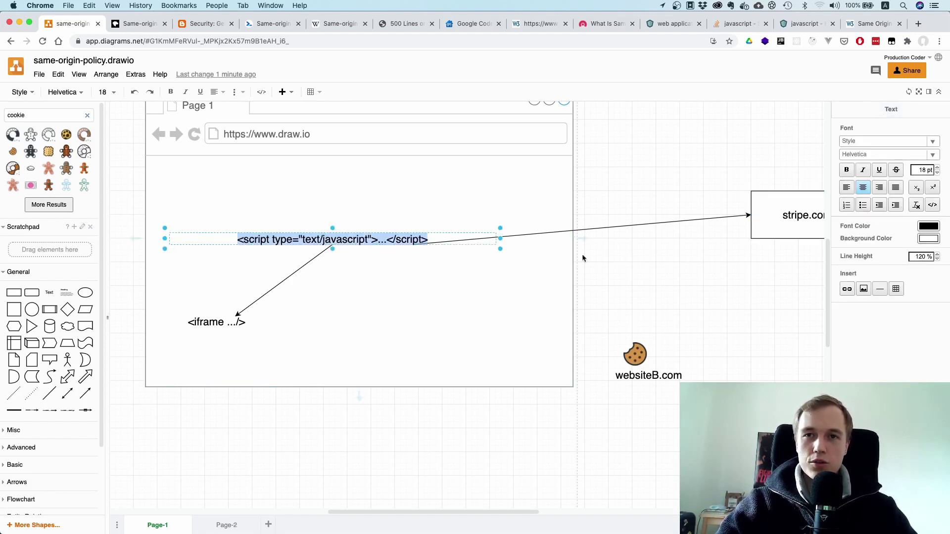
{"action": "left_click", "coordinate": [652, 267]}
{"action": "scroll", "coordinate": [452, 279], "scroll_direction": "up", "scroll_amount": 3}
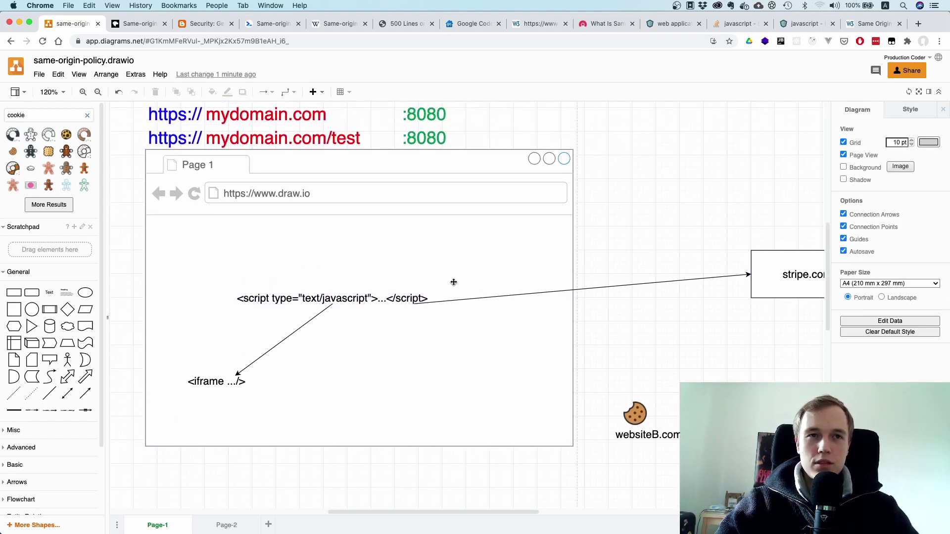
{"action": "scroll", "coordinate": [453, 282], "scroll_direction": "up", "scroll_amount": 2}
{"action": "scroll", "coordinate": [453, 282], "scroll_direction": "down", "scroll_amount": 1}
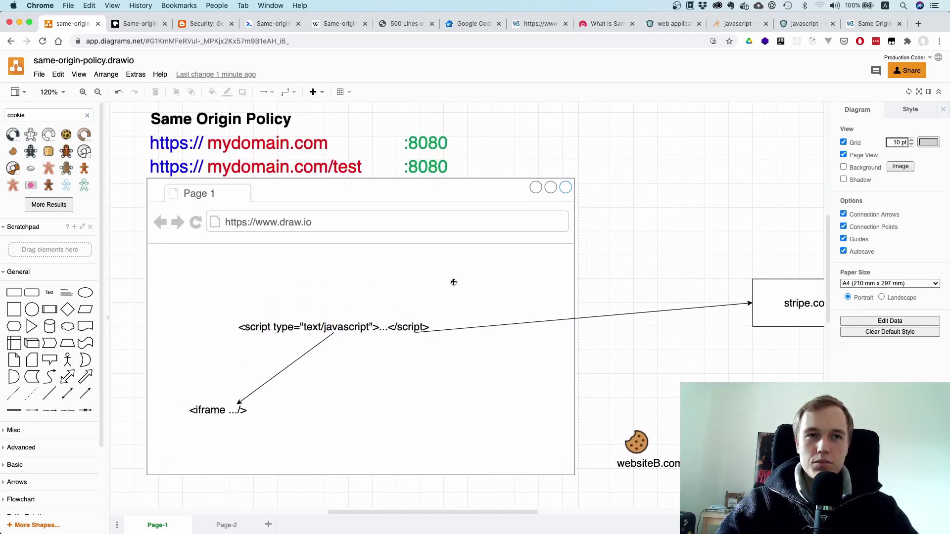
{"action": "scroll", "coordinate": [454, 282], "scroll_direction": "down", "scroll_amount": 3}
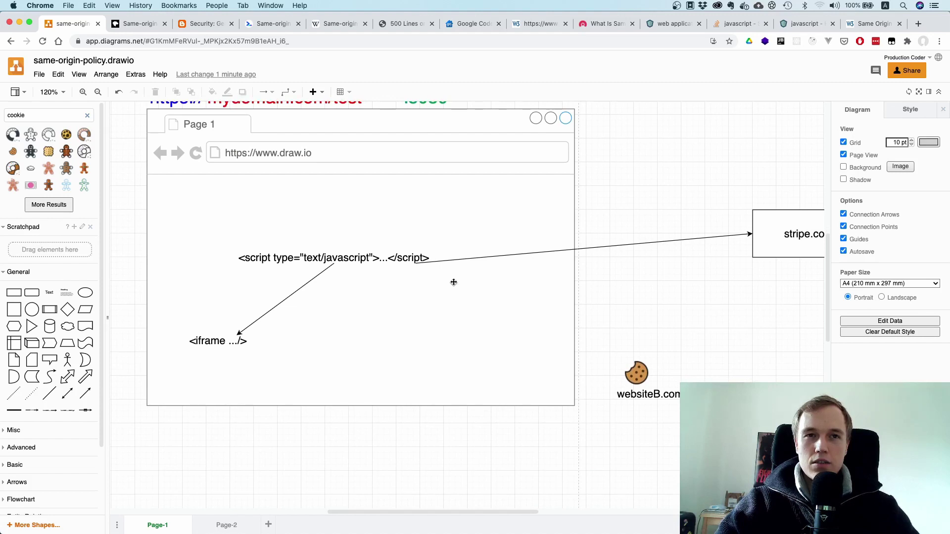
{"action": "scroll", "coordinate": [454, 282], "scroll_direction": "down", "scroll_amount": 1}
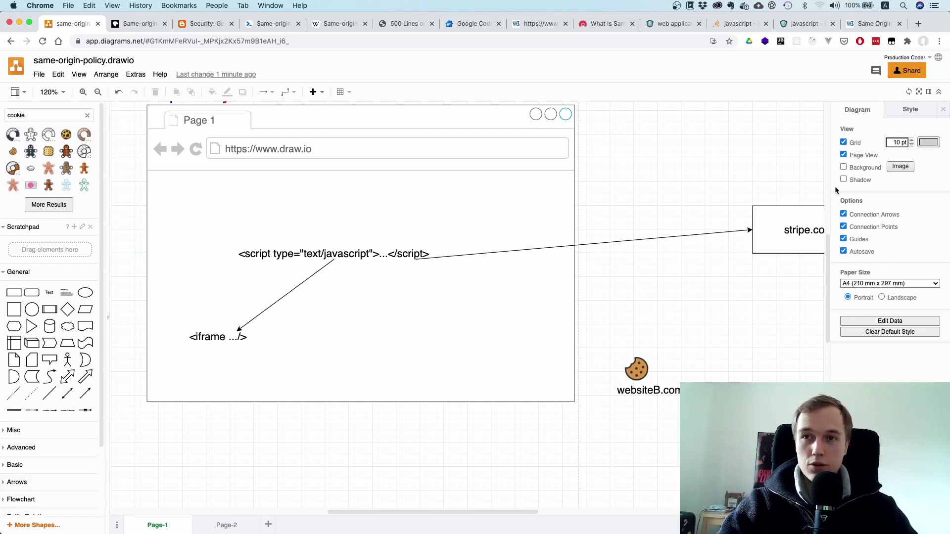
{"action": "scroll", "coordinate": [647, 212], "scroll_direction": "down", "scroll_amount": 2}
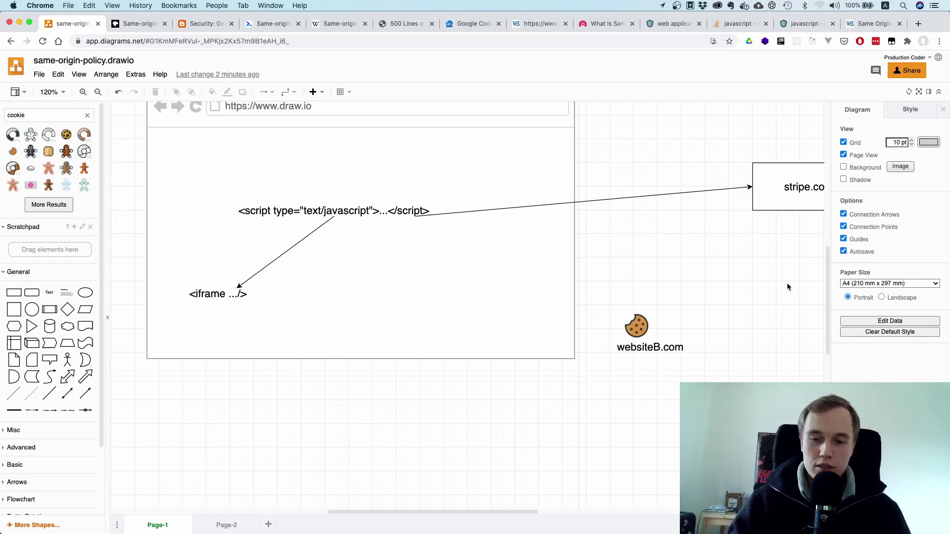
{"action": "scroll", "coordinate": [601, 294], "scroll_direction": "up", "scroll_amount": 5}
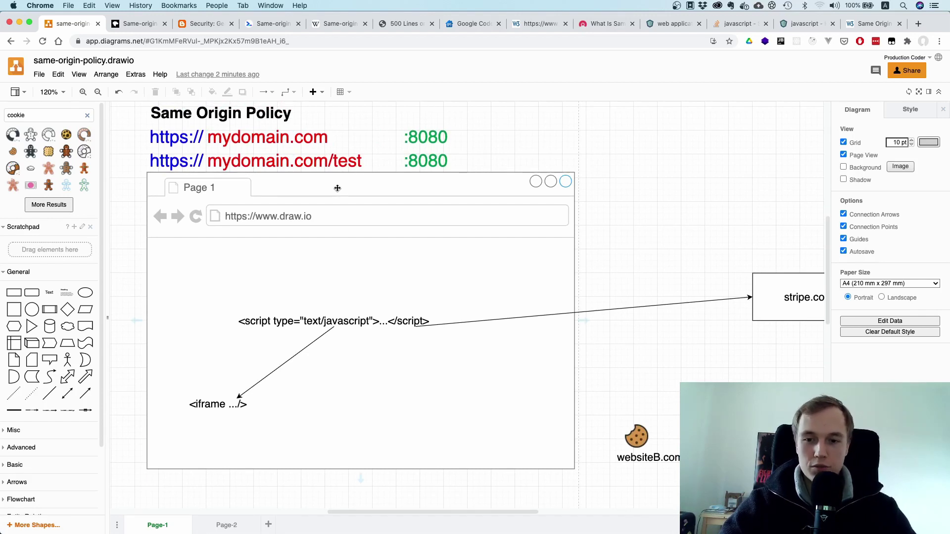
{"action": "scroll", "coordinate": [368, 168], "scroll_direction": "up", "scroll_amount": 1}
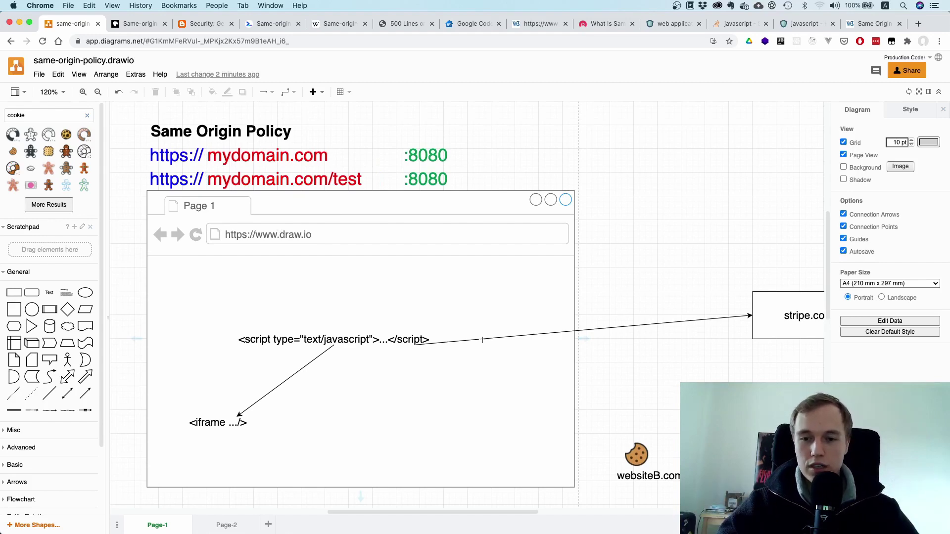
{"action": "scroll", "coordinate": [497, 277], "scroll_direction": "down", "scroll_amount": 3}
{"action": "scroll", "coordinate": [500, 256], "scroll_direction": "up", "scroll_amount": 3}
{"action": "scroll", "coordinate": [500, 257], "scroll_direction": "down", "scroll_amount": 3}
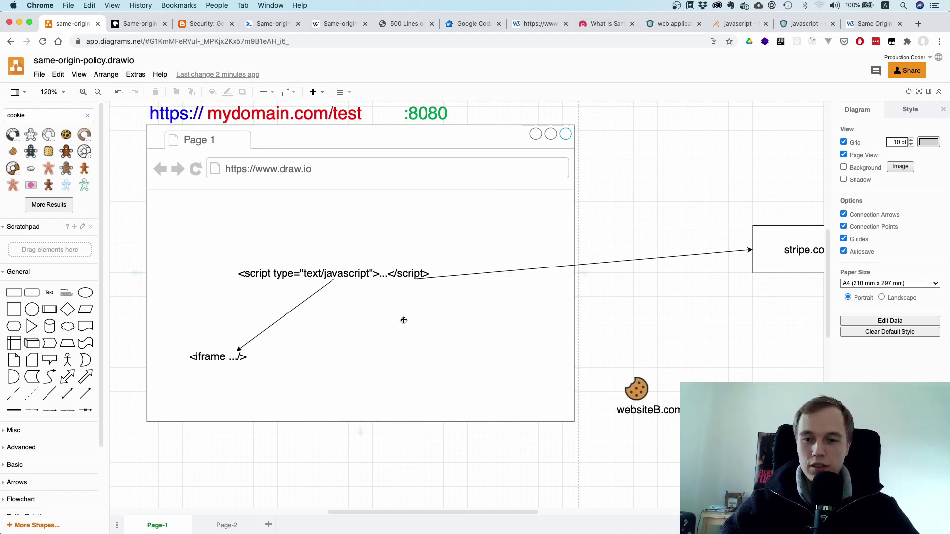
{"action": "scroll", "coordinate": [404, 321], "scroll_direction": "down", "scroll_amount": 2}
{"action": "scroll", "coordinate": [404, 321], "scroll_direction": "down", "scroll_amount": 1}
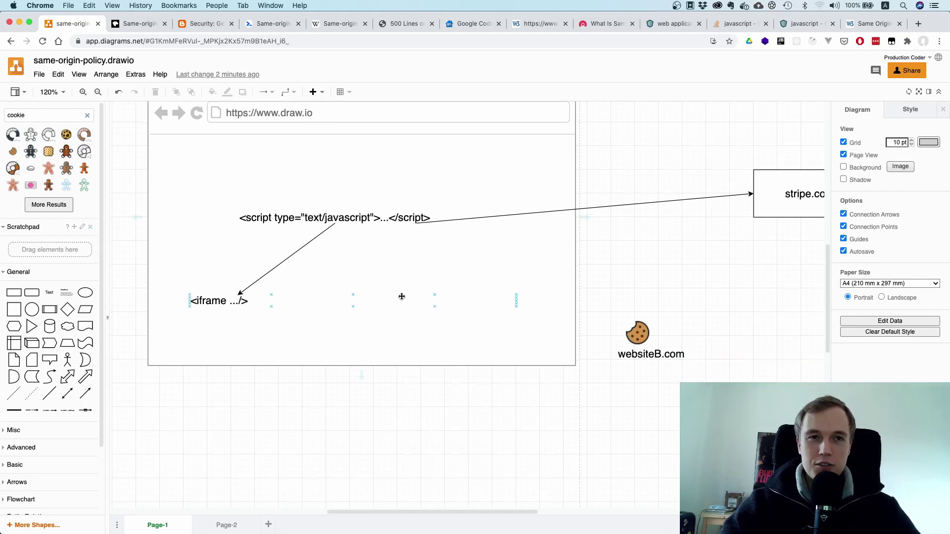
{"action": "scroll", "coordinate": [402, 297], "scroll_direction": "up", "scroll_amount": 5}
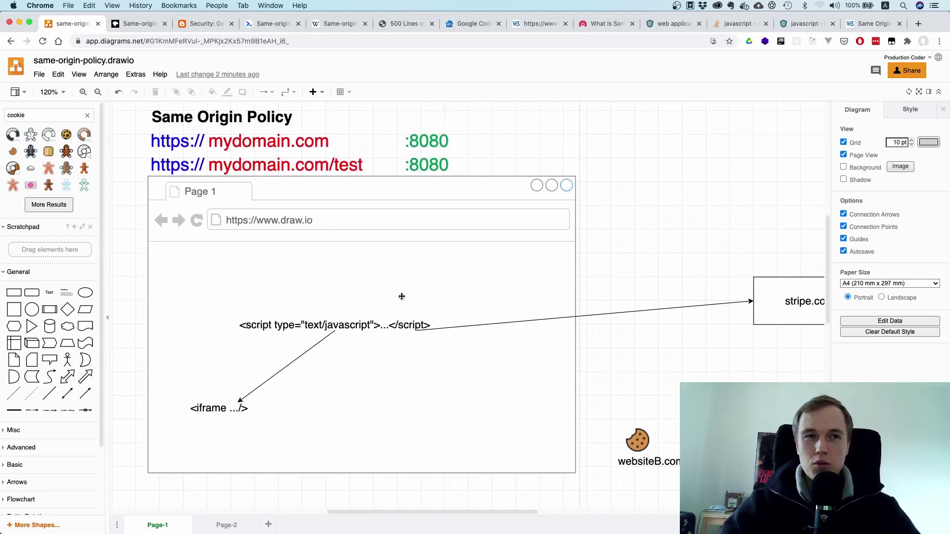
{"action": "double_click", "coordinate": [231, 125]}
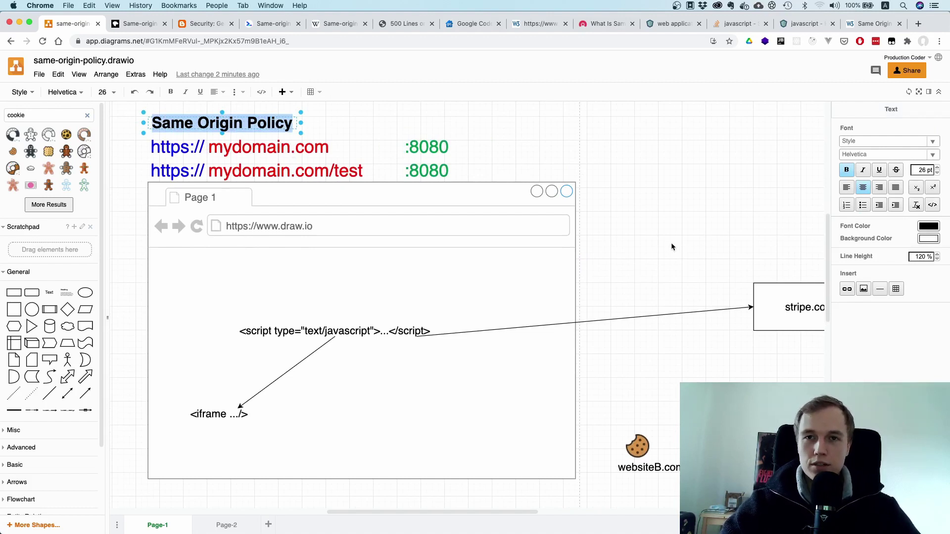
{"action": "scroll", "coordinate": [672, 246], "scroll_direction": "down", "scroll_amount": 3}
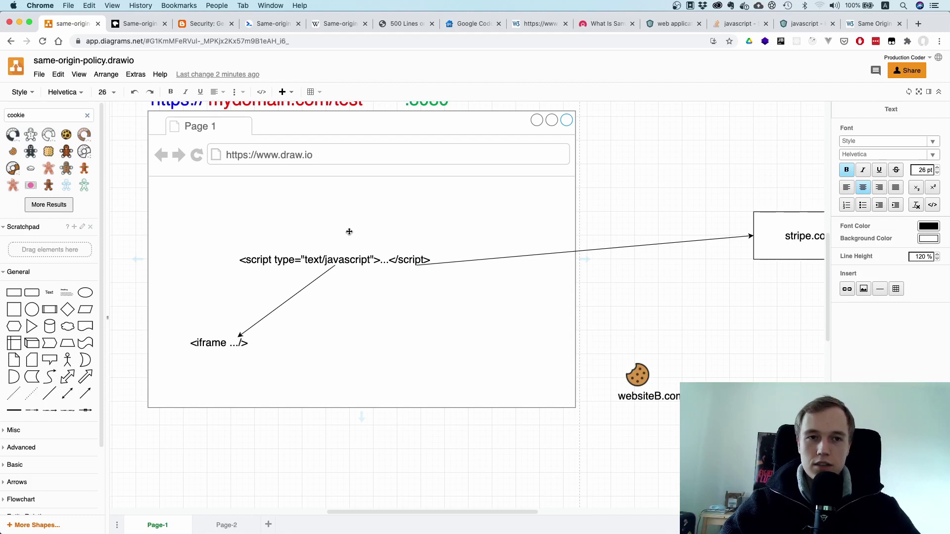
{"action": "double_click", "coordinate": [220, 345]}
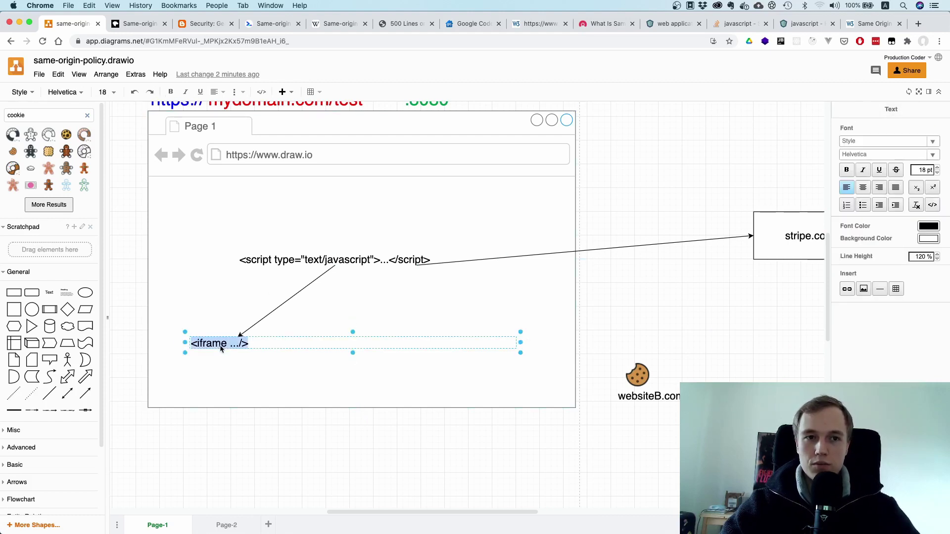
{"action": "left_click", "coordinate": [689, 317]}
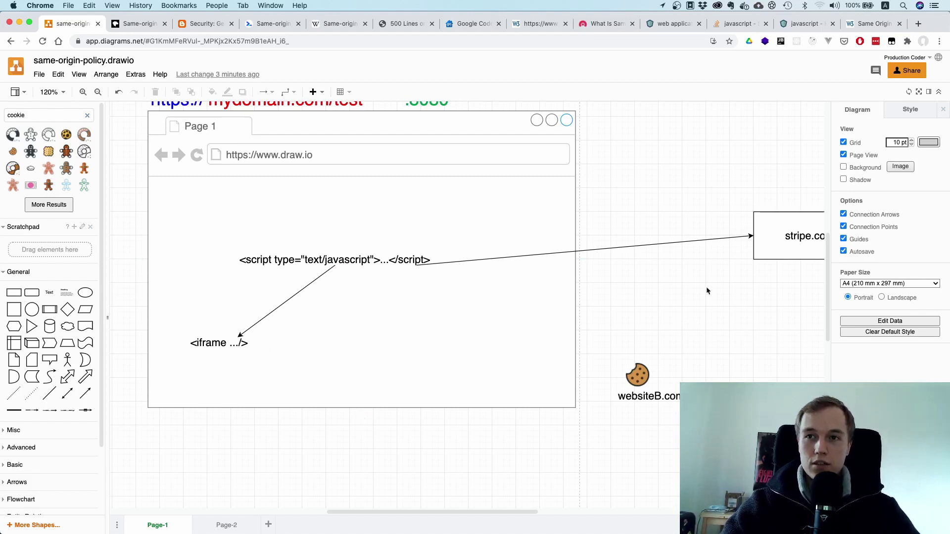
{"action": "scroll", "coordinate": [747, 319], "scroll_direction": "up", "scroll_amount": 3}
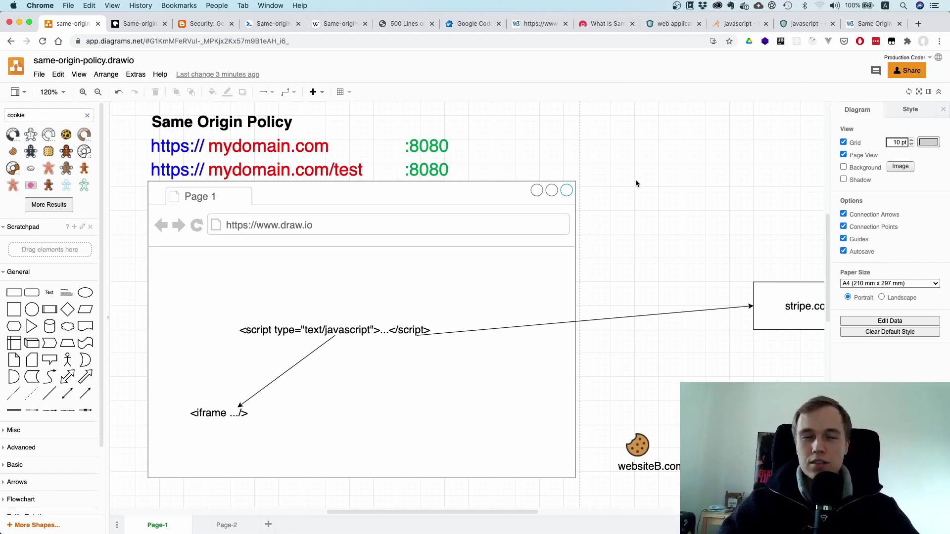
{"action": "double_click", "coordinate": [237, 116]}
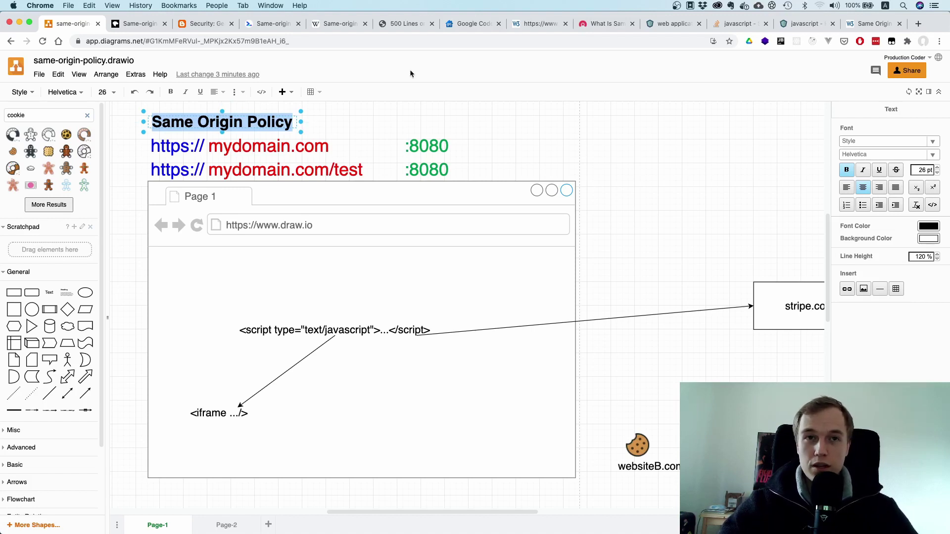
{"action": "left_click", "coordinate": [551, 130]}
{"action": "left_click", "coordinate": [238, 124]}
{"action": "double_click", "coordinate": [238, 123]}
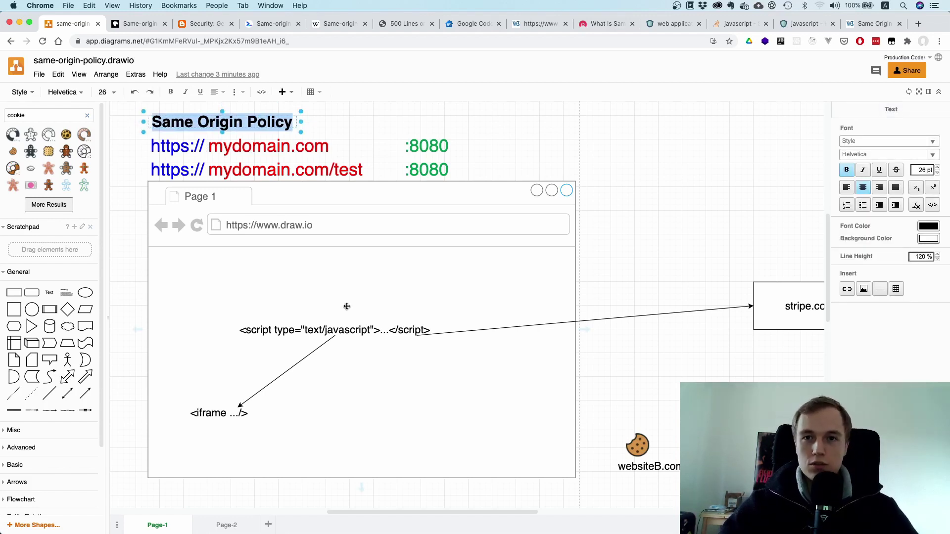
{"action": "scroll", "coordinate": [437, 318], "scroll_direction": "down", "scroll_amount": 3}
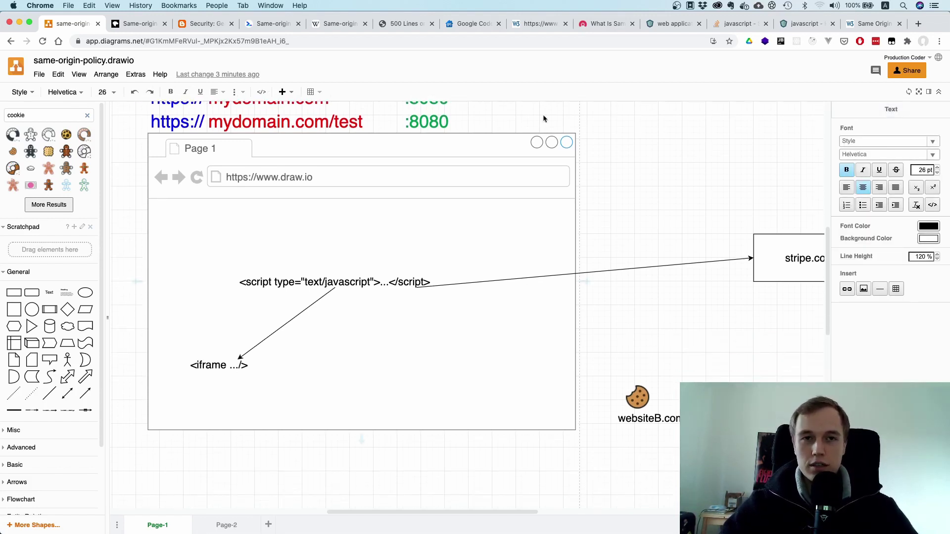
{"action": "scroll", "coordinate": [449, 293], "scroll_direction": "down", "scroll_amount": 4}
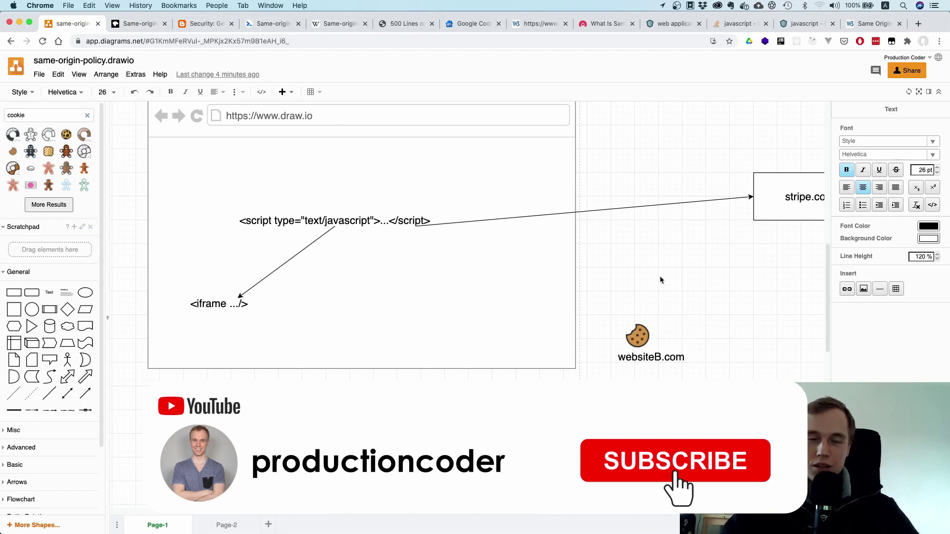
{"action": "scroll", "coordinate": [598, 265], "scroll_direction": "up", "scroll_amount": 5}
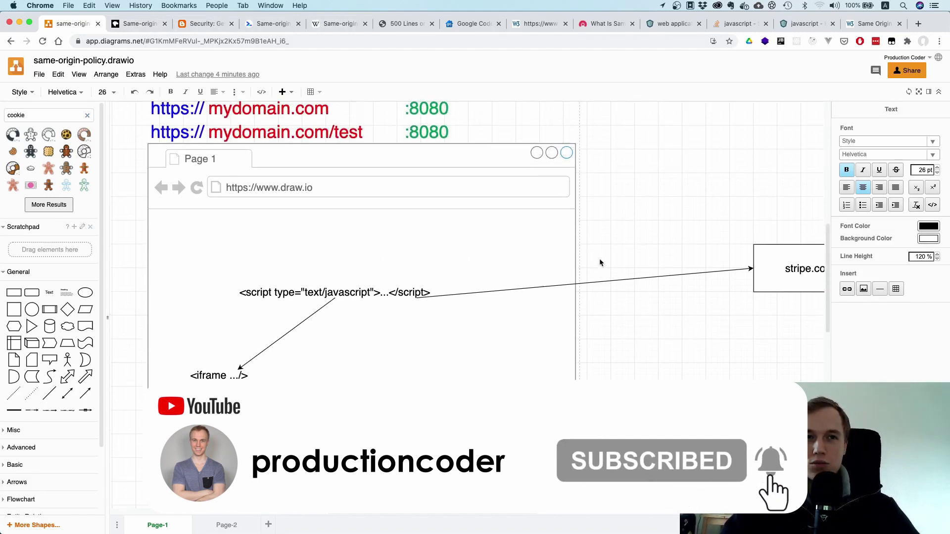
{"action": "scroll", "coordinate": [600, 260], "scroll_direction": "up", "scroll_amount": 1}
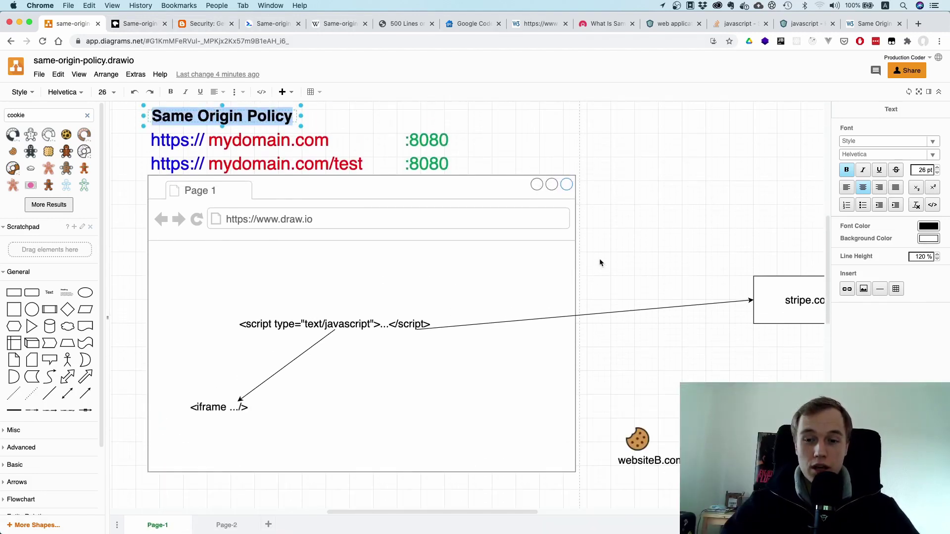